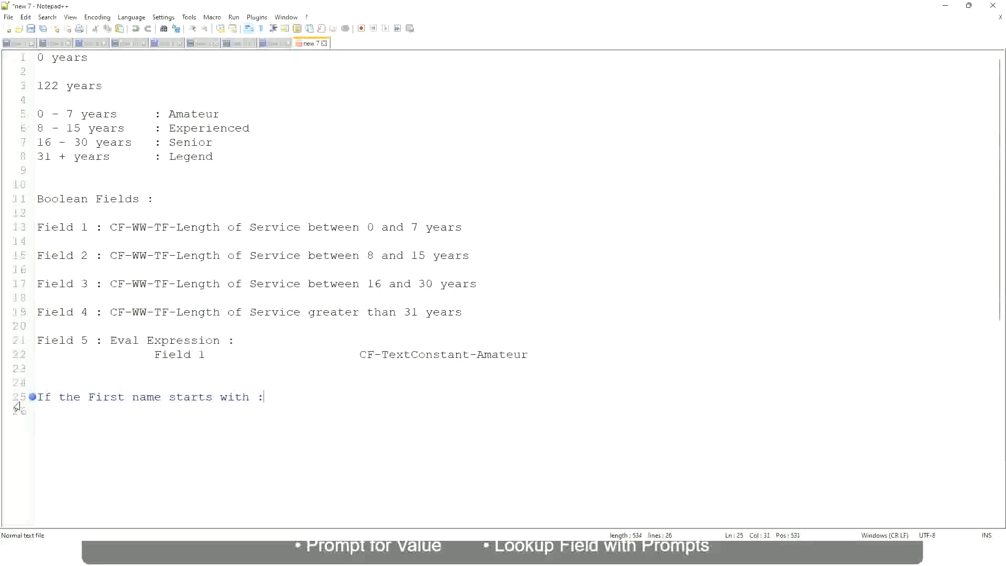
# - Complete the first-name rule so names starting A - G map to "A Listers"
pyautogui.write('A ')
pyautogui.write('- G')
pyautogui.write(': ')
pyautogui.write('A 1I')
pyautogui.press('BackSpace')
pyautogui.press('BackSpace')
pyautogui.write('Listers')
pyautogui.press('BackSpace')
pyautogui.hotkey('ctrl', 'Left')
pyautogui.write('""')
pyautogui.press('Right')
pyautogui.press('BackSpace')
pyautogui.press('Right')
pyautogui.press('Return')
pyautogui.write('"')
pyautogui.press('BackSpace')
pyautogui.press('BackSpace')
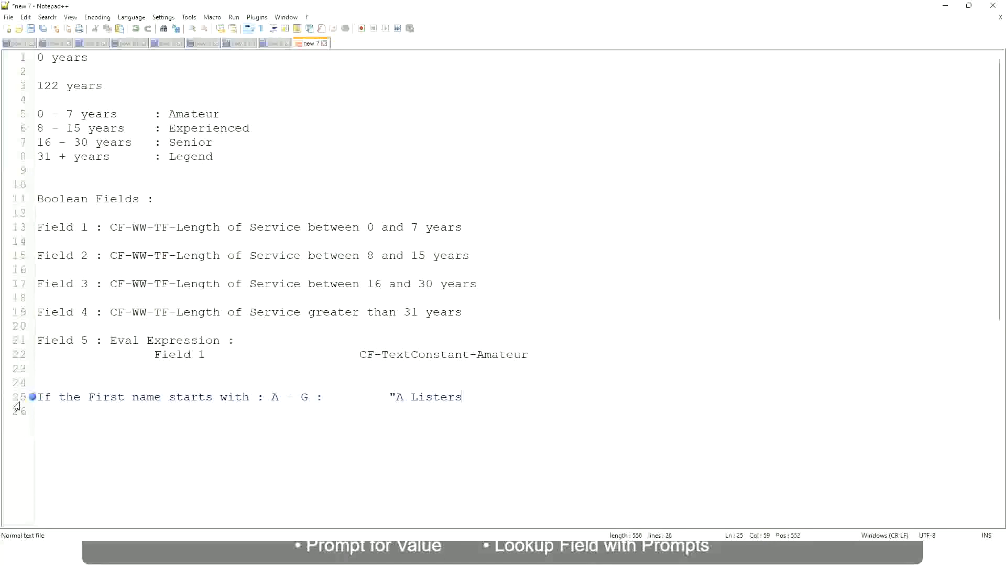
pyautogui.write('"')
# - Add a rule line mapping H - P to "His Majesty", aligned under the first rule's result
pyautogui.press('Return')
pyautogui.write('H -')
pyautogui.write('P')
pyautogui.press('Tab')
pyautogui.press('Tab')
pyautogui.press('Tab')
pyautogui.press('Tab')
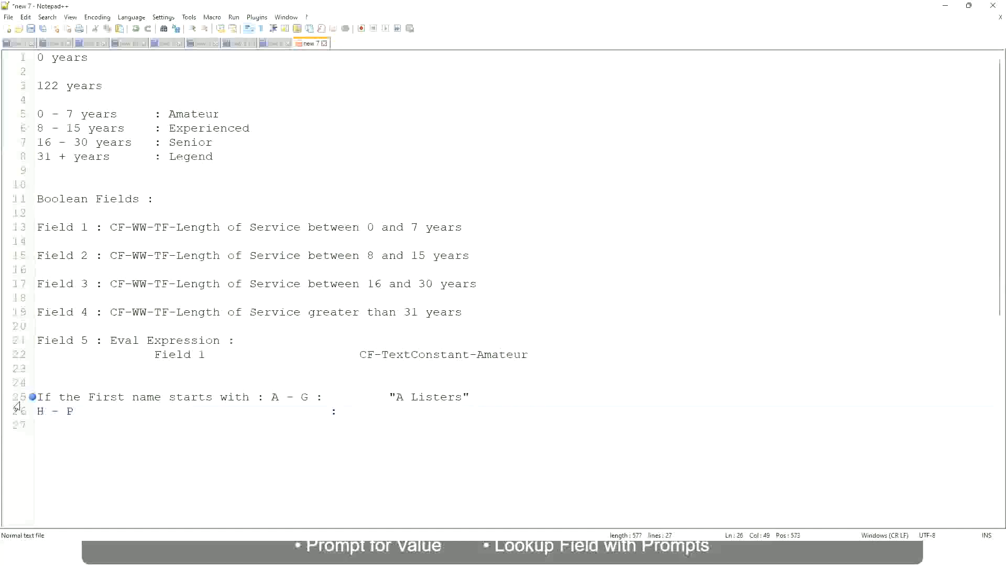
pyautogui.write('"His Majesty""')
pyautogui.press('BackSpace')
pyautogui.press('Return')
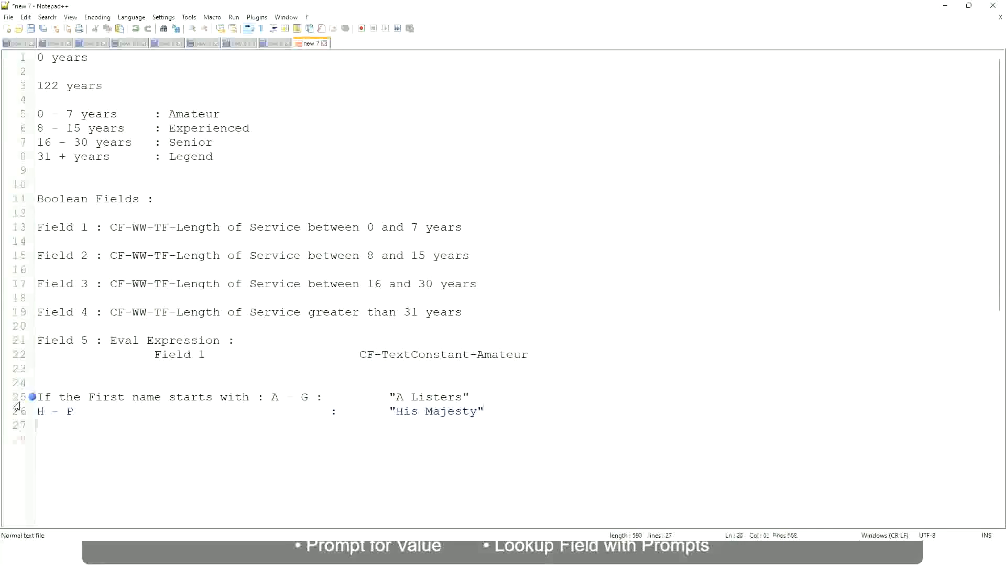
# - Add a rule line mapping L - Z to "Lords", aligned with the rules above
pyautogui.write('L')
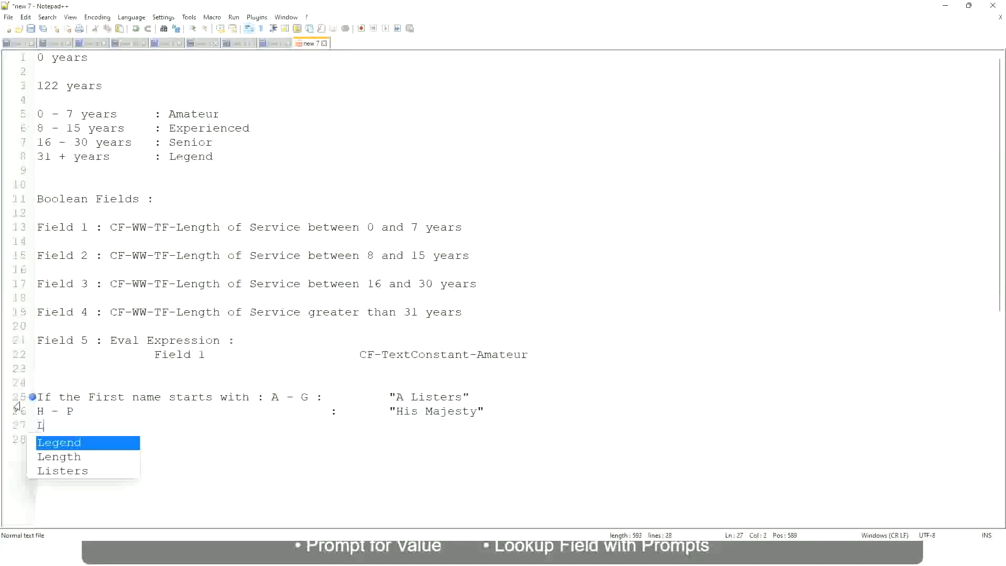
pyautogui.write(' - Z')
pyautogui.press('Tab')
pyautogui.press('Tab')
pyautogui.press('Tab')
pyautogui.press('Tab')
pyautogui.press('Tab')
pyautogui.press('Tab')
pyautogui.press('Tab')
pyautogui.press('Tab')
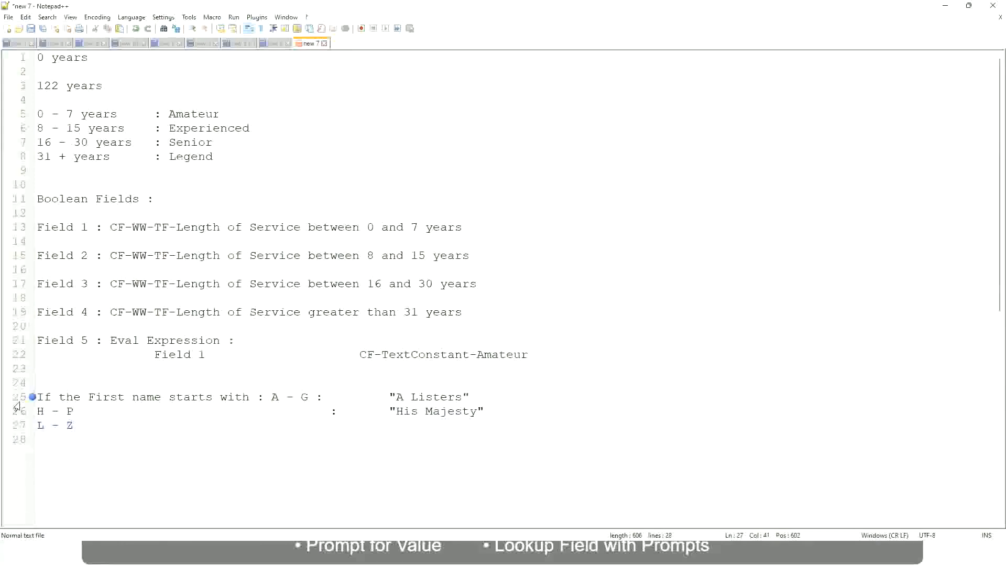
pyautogui.write(':')
pyautogui.press('Tab')
pyautogui.write('"Lords')
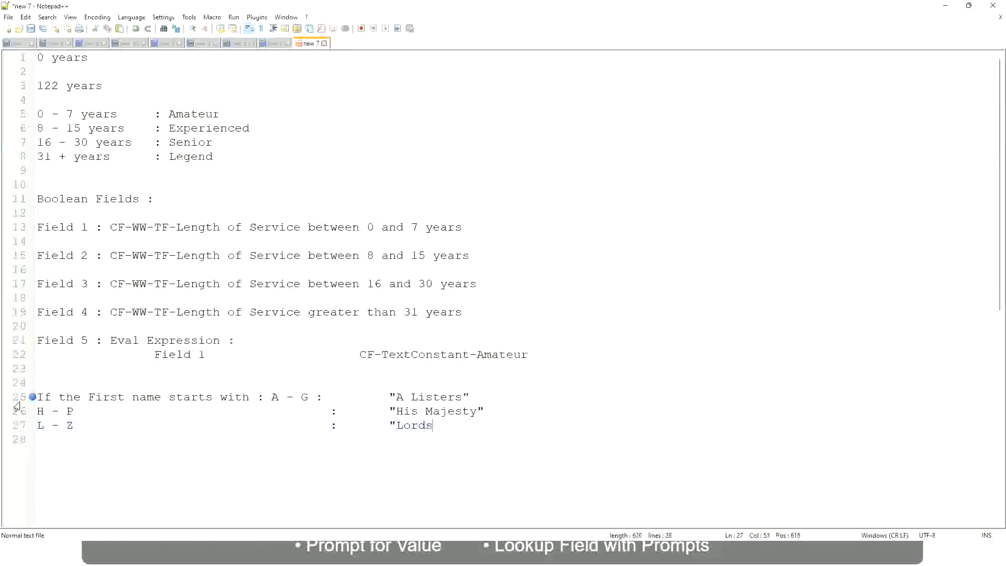
pyautogui.write('""')
pyautogui.press('BackSpace')
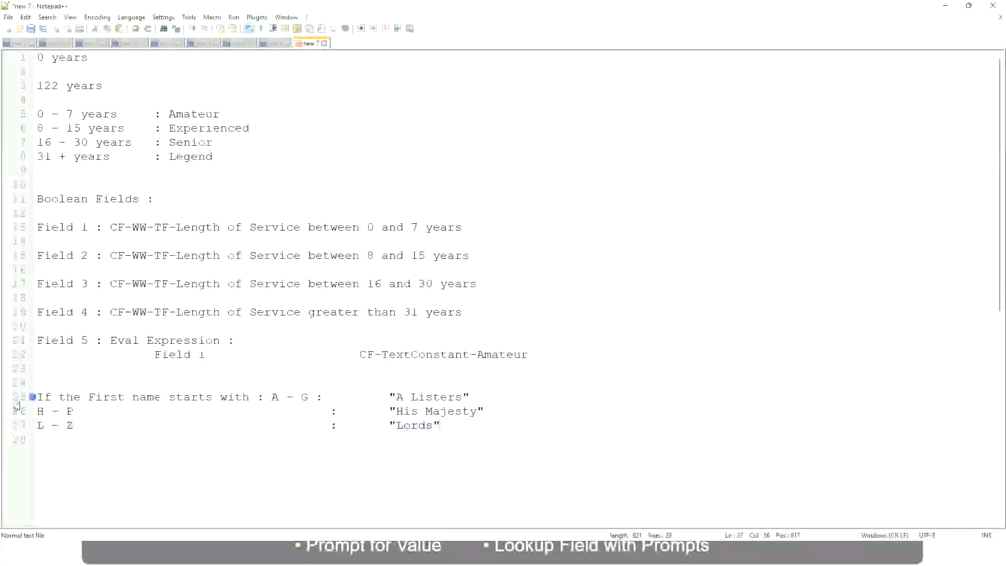
# - Replace the three first-name rule lines with a new line beginning "If"
pyautogui.click(449, 427)
pyautogui.moveTo(436, 425); pyautogui.dragTo(482, 399)
pyautogui.click(414, 396)
pyautogui.click(454, 412)
pyautogui.moveTo(450, 427); pyautogui.dragTo(35, 397)
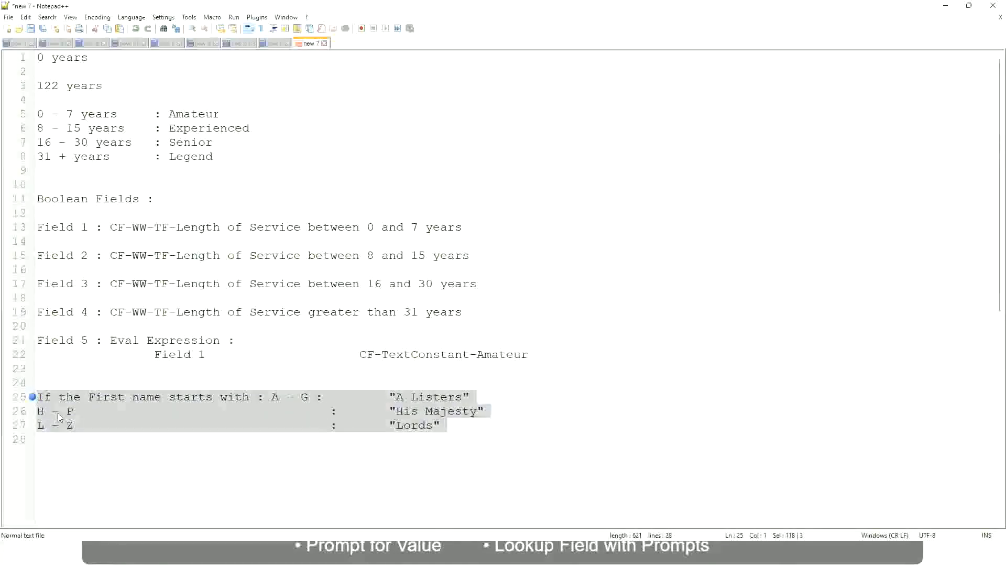
pyautogui.write('If')
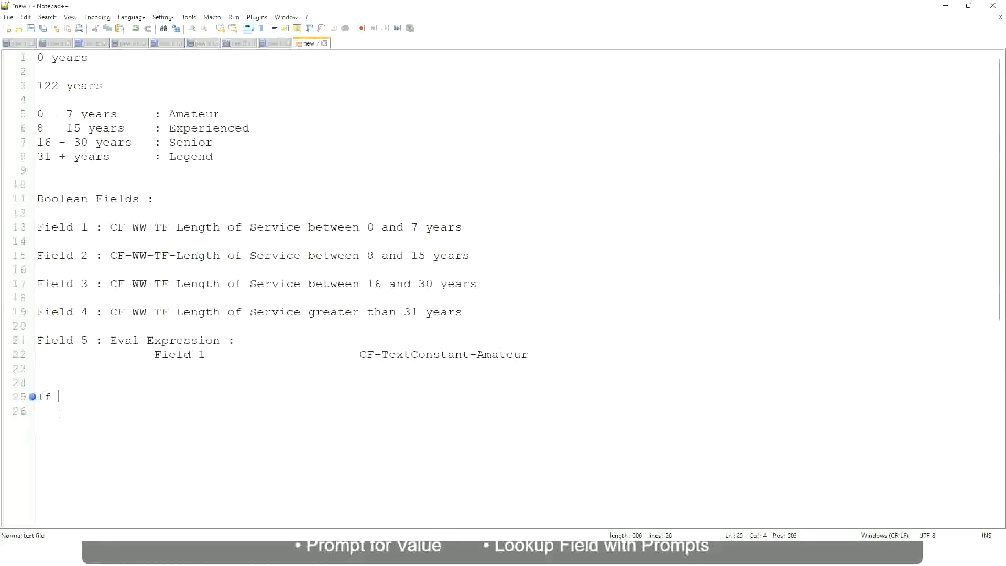
pyautogui.write(' Prior E')
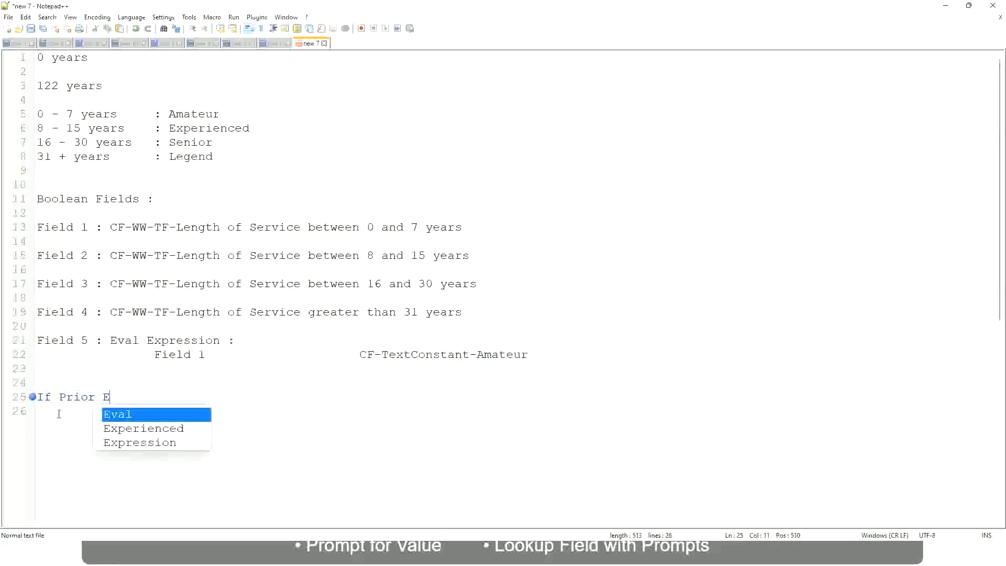
pyautogui.write('xperience')
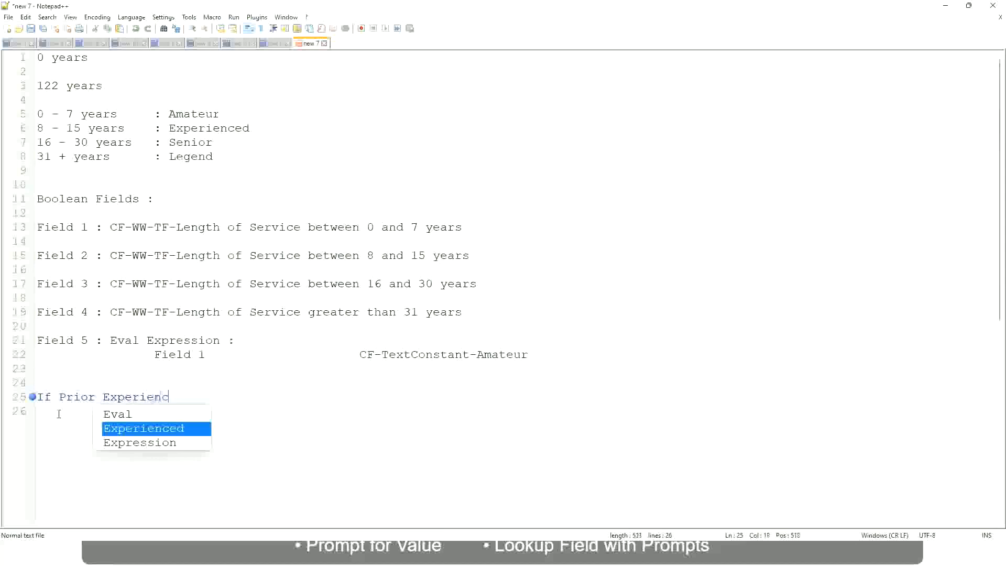
pyautogui.press('BackSpace')
pyautogui.press('BackSpace')
pyautogui.press('BackSpace')
pyautogui.press('BackSpace')
pyautogui.press('BackSpace')
pyautogui.press('BackSpace')
pyautogui.press('BackSpace')
pyautogui.press('BackSpace')
pyautogui.press('BackSpace')
pyautogui.press('BackSpace')
pyautogui.press('BackSpace')
pyautogui.press('BackSpace')
pyautogui.press('BackSpace')
pyautogui.press('BackSpace')
pyautogui.press('BackSpace')
pyautogui.press('BackSpace')
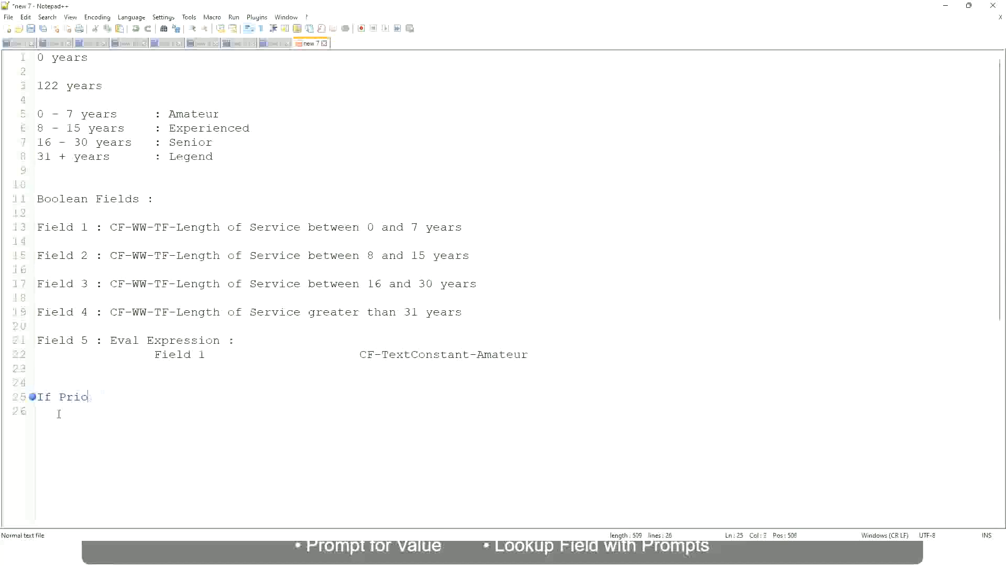
pyautogui.write('Job Profile is ')
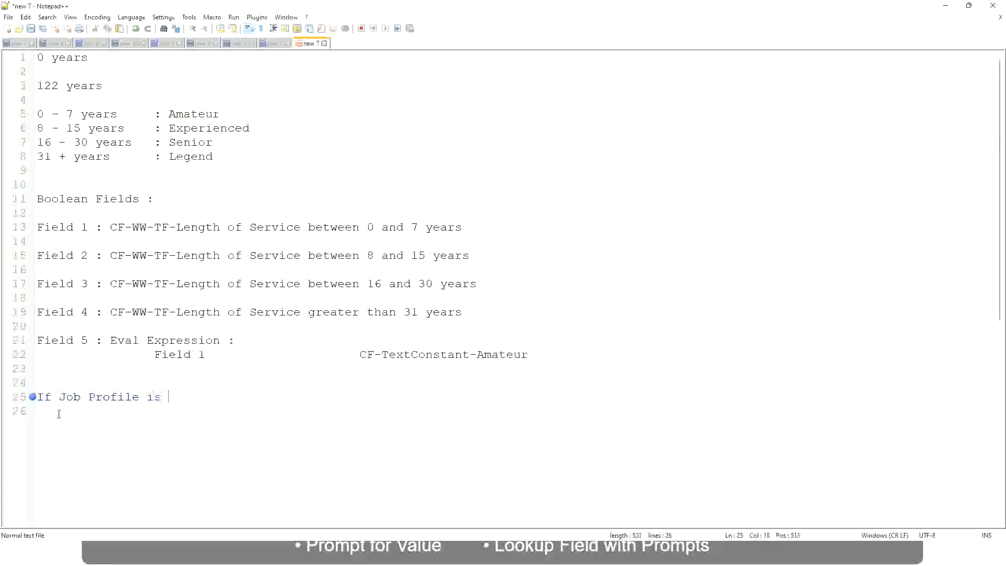
pyautogui.write(': Manager')
pyautogui.press('BackSpace')
pyautogui.press('BackSpace')
pyautogui.press('BackSpace')
pyautogui.press('BackSpace')
pyautogui.press('BackSpace')
pyautogui.press('BackSpace')
pyautogui.press('BackSpace')
pyautogui.press('BackSpace')
pyautogui.press('BackSpace')
pyautogui.press('BackSpace')
pyautogui.press('BackSpace')
pyautogui.press('BackSpace')
pyautogui.press('BackSpace')
pyautogui.press('BackSpace')
pyautogui.press('BackSpace')
pyautogui.press('BackSpace')
pyautogui.press('BackSpace')
pyautogui.press('BackSpace')
pyautogui.press('BackSpace')
pyautogui.press('BackSpace')
# - Write the condition "If Management Level is Manager or Above" and tab across to the result column
pyautogui.write('Manage')
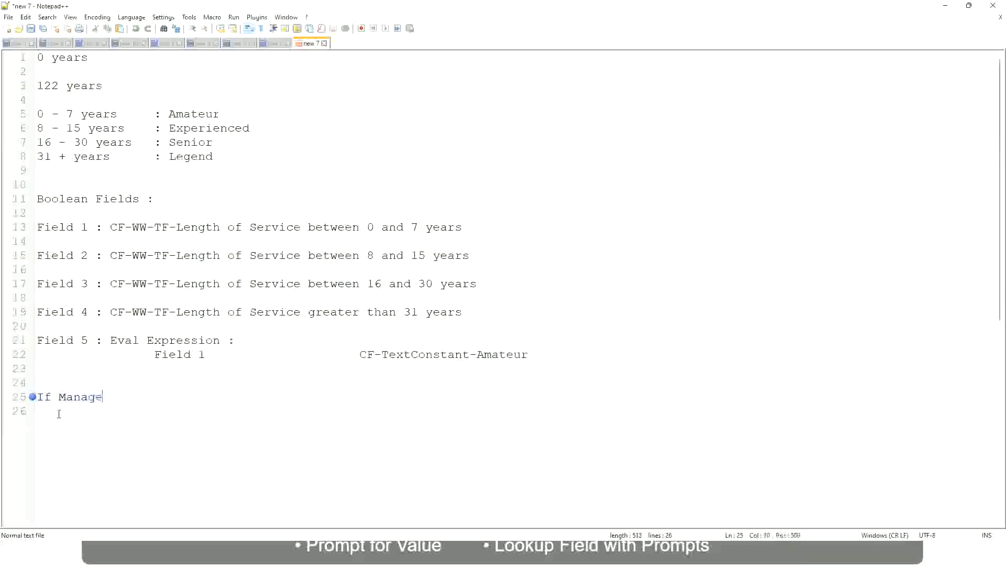
pyautogui.write('ment Level is Manager ')
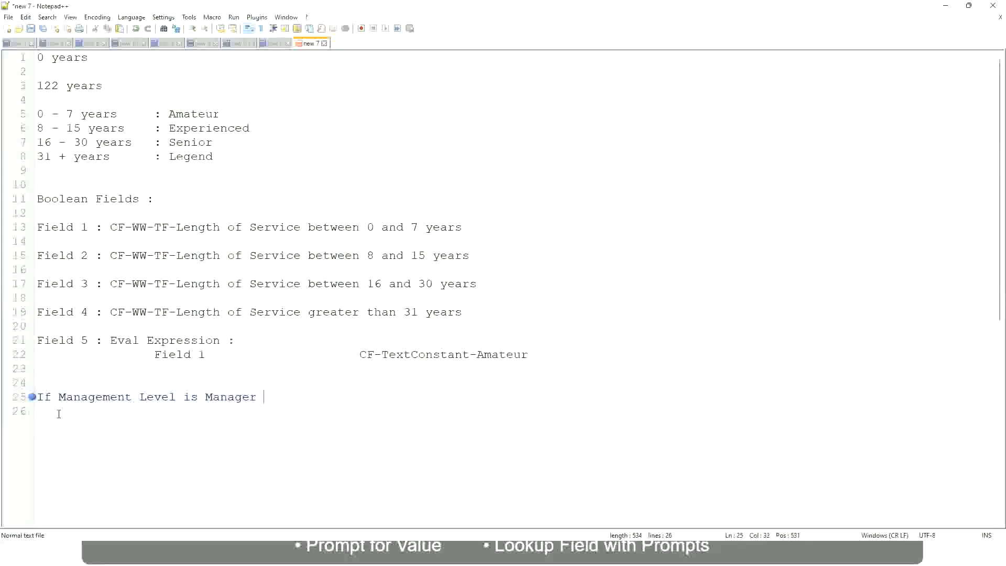
pyautogui.write('or Above')
pyautogui.press('Tab')
pyautogui.press('Tab')
pyautogui.press('Tab')
pyautogui.press('Tab')
# - Enter the result "Proposed Allowance Plan : Car Allowance" and start a new line
pyautogui.write('Proposed')
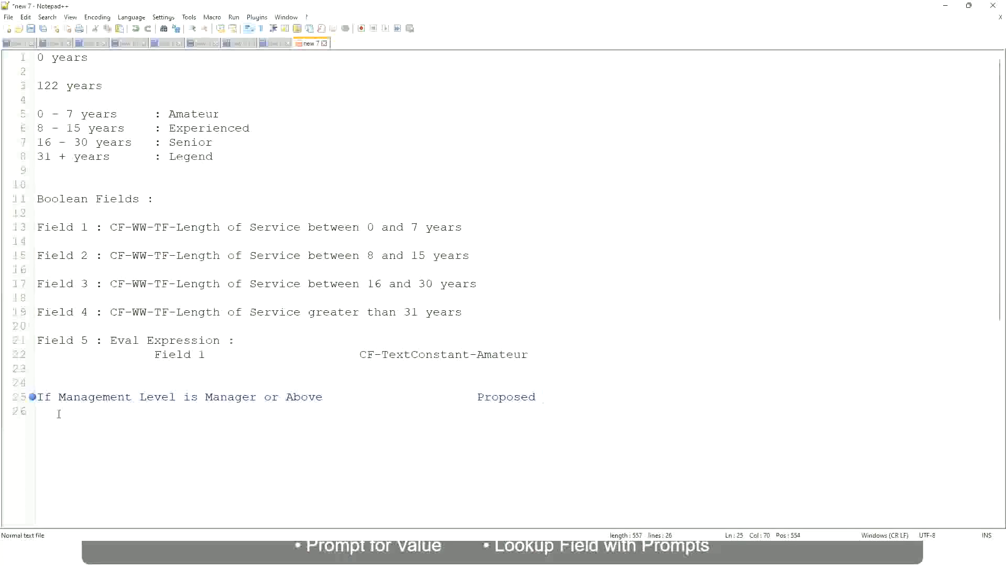
pyautogui.write('Allowance Plan')
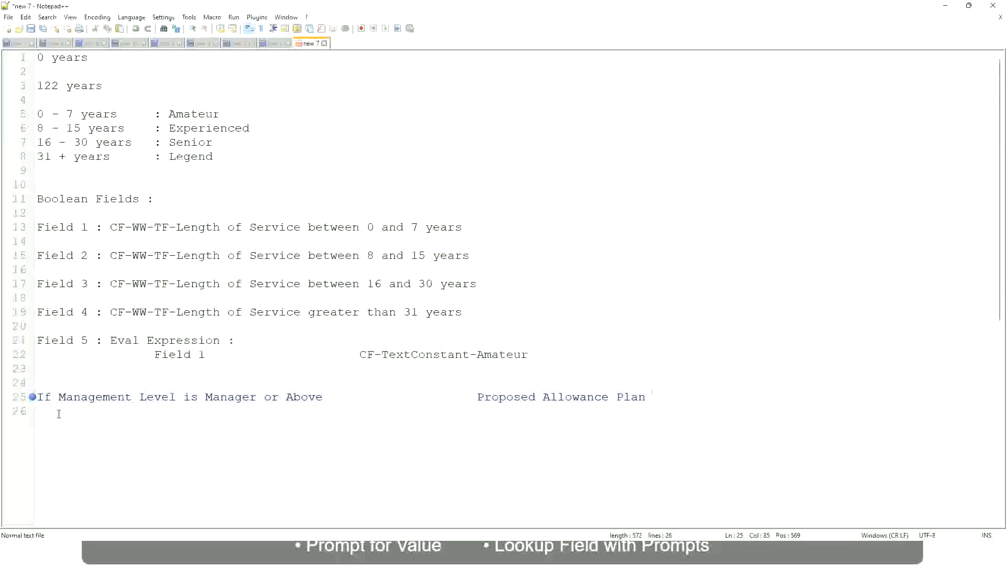
pyautogui.write(': Car Allowance')
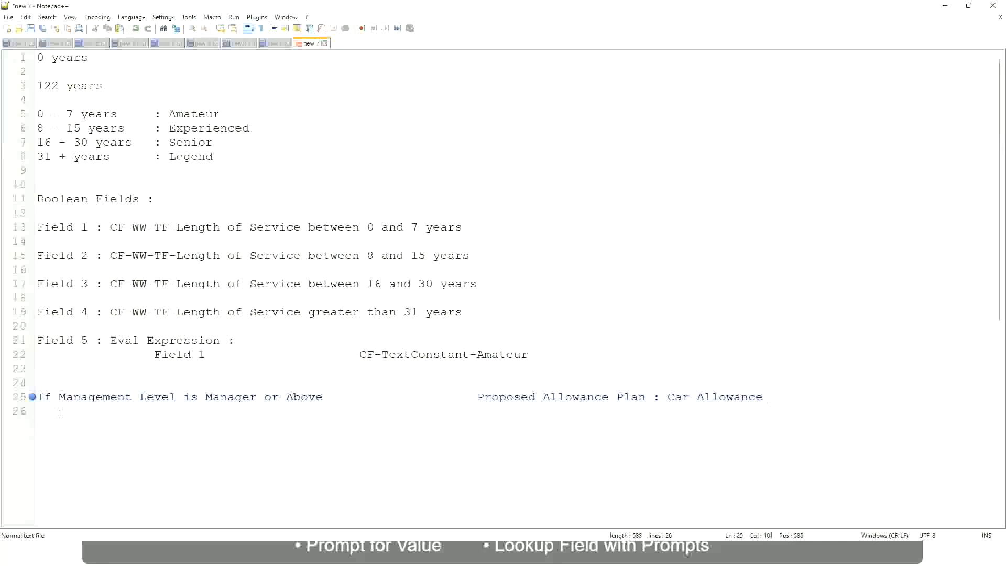
pyautogui.press('Return')
# - Begin a second condition line reading "If Management Level is"
pyautogui.write('If Management Level is')
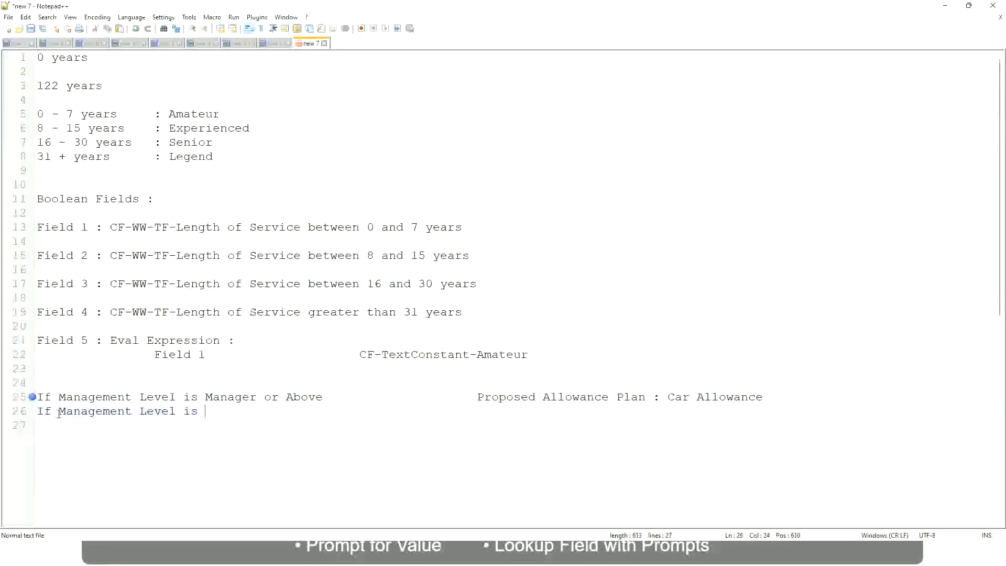
# - Delete "or Above" from the first condition line
pyautogui.press('Up')
pyautogui.press('Right')
pyautogui.press('Right')
pyautogui.press('Right')
pyautogui.press('Right')
pyautogui.press('Right')
pyautogui.press('Right')
pyautogui.press('Right')
pyautogui.hotkey('shift', 'Right')
pyautogui.hotkey('shift', 'Right')
pyautogui.hotkey('shift', 'Right')
pyautogui.hotkey('shift', 'Right')
pyautogui.hotkey('shift', 'Right')
pyautogui.hotkey('shift', 'Right')
pyautogui.hotkey('shift', 'Right')
pyautogui.hotkey('shift', 'Right')
pyautogui.hotkey('shift', 'Right')
pyautogui.press('Delete')
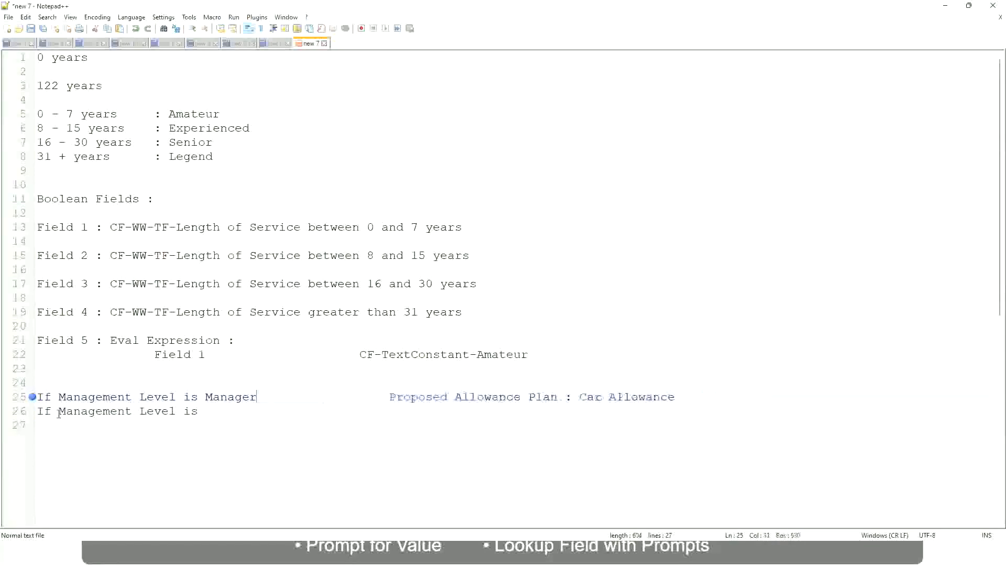
# - Complete the second line with Director and the result "Executive Allowance", then start a new line
pyautogui.press('Down')
pyautogui.write('Director                 ')
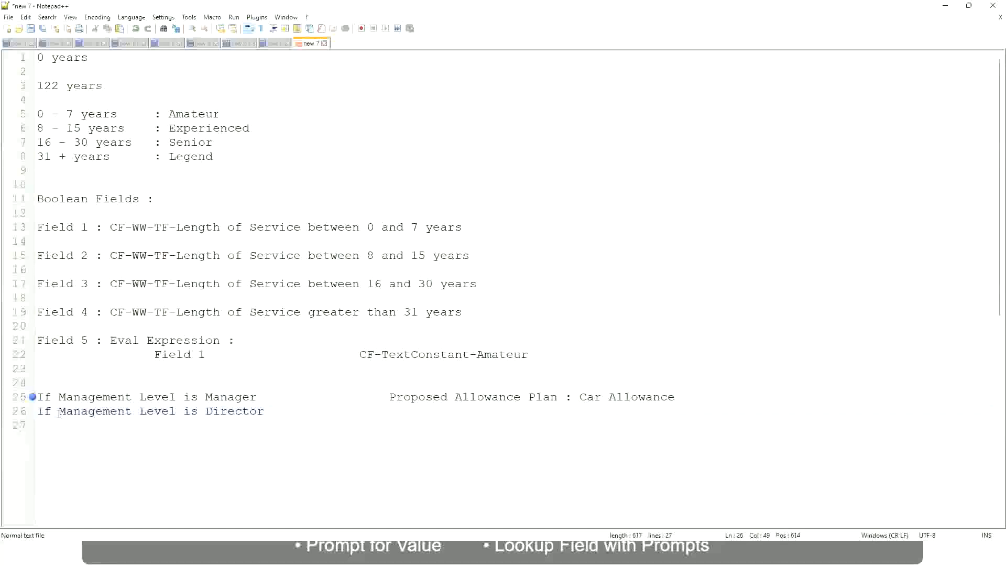
pyautogui.write('Executive ')
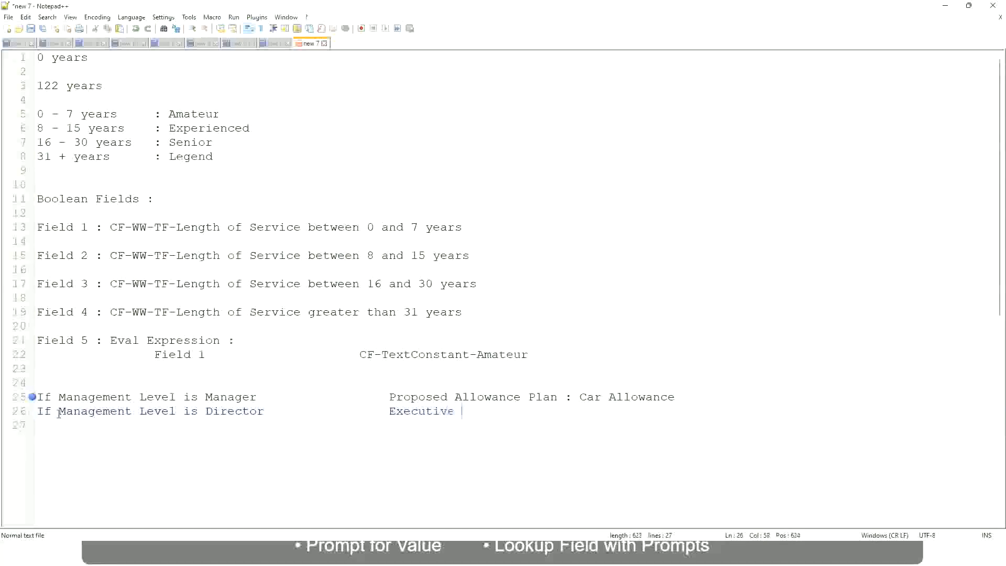
pyautogui.write('Allowance')
pyautogui.press('Return')
pyautogui.press('Return')
# - Add a third line "If Management Level is CEO" with the result "CEO Allowance"
pyautogui.write('If Management')
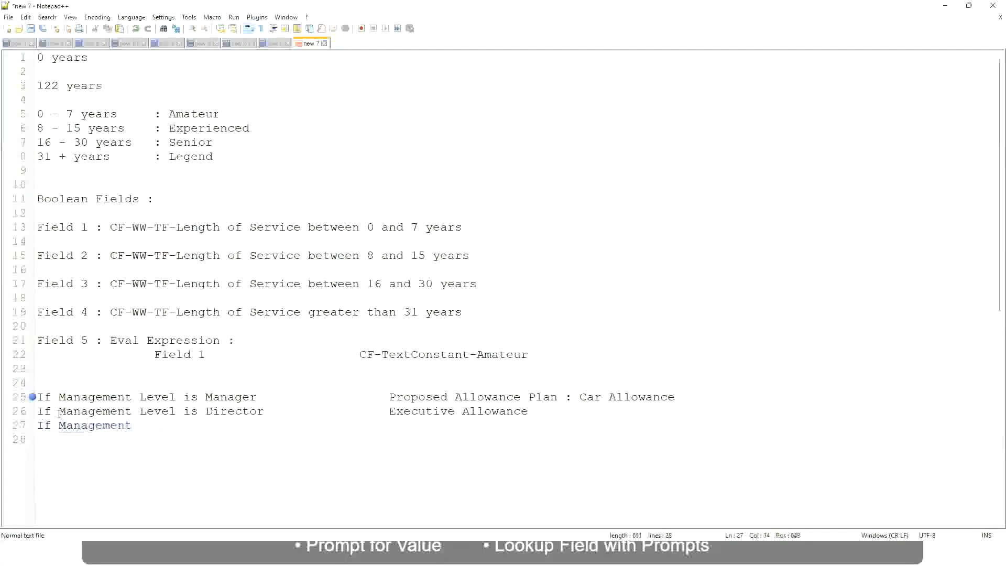
pyautogui.write(' Level is')
pyautogui.press('BackSpace')
pyautogui.press('BackSpace')
pyautogui.press('BackSpace')
pyautogui.write('le')
pyautogui.press('BackSpace')
pyautogui.press('BackSpace')
pyautogui.write('Le')
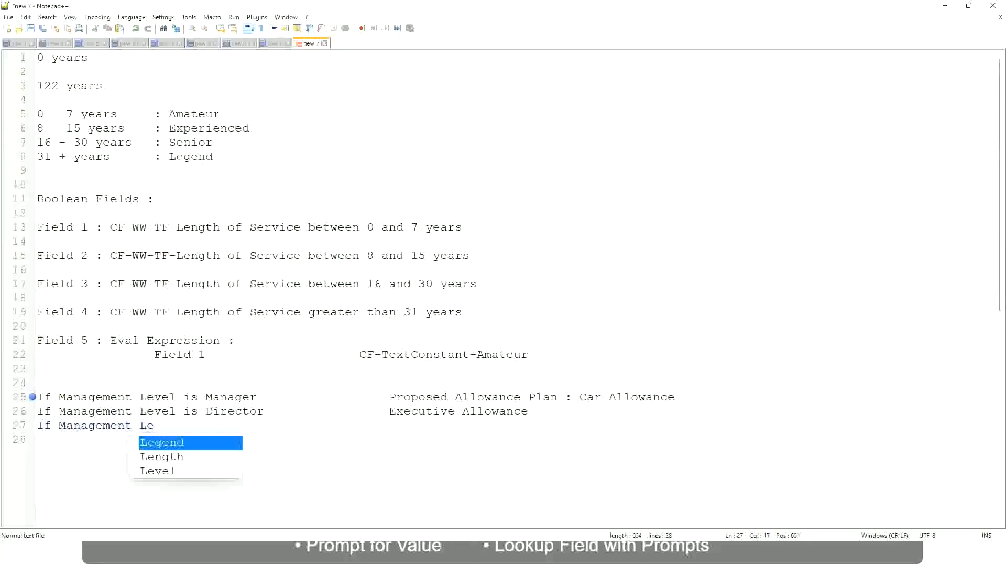
pyautogui.press('Down')
pyautogui.press('Down')
pyautogui.press('Return')
pyautogui.write('is ')
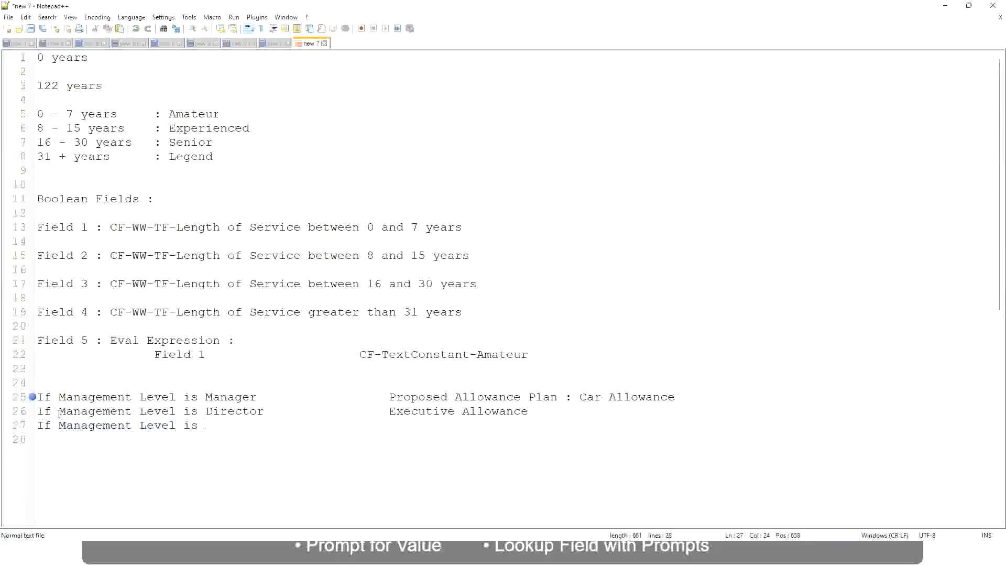
pyautogui.write('CEO')
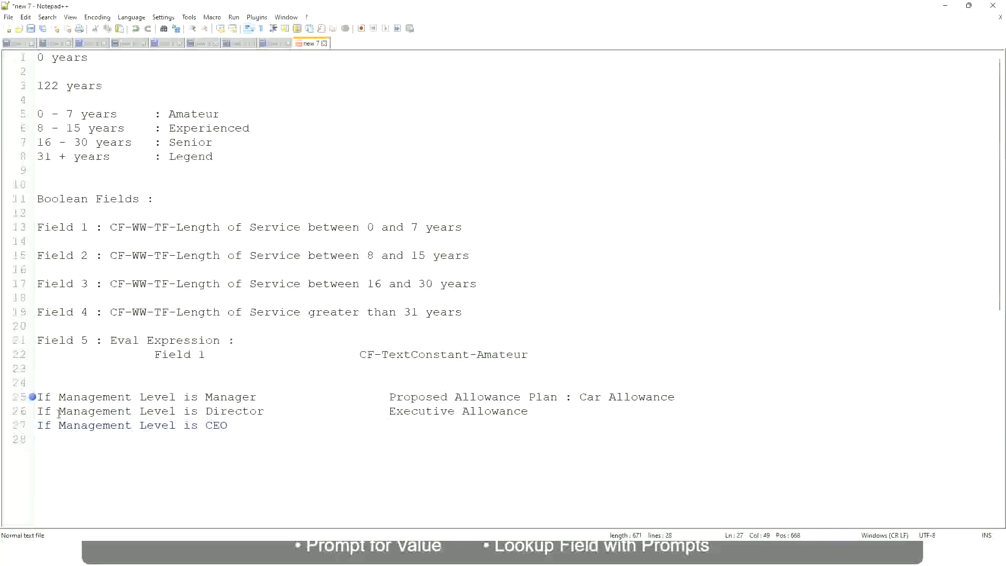
pyautogui.write('CEO Allowance')
# - Replace the first line's result text with "First Line Manager"
pyautogui.click(580, 396)
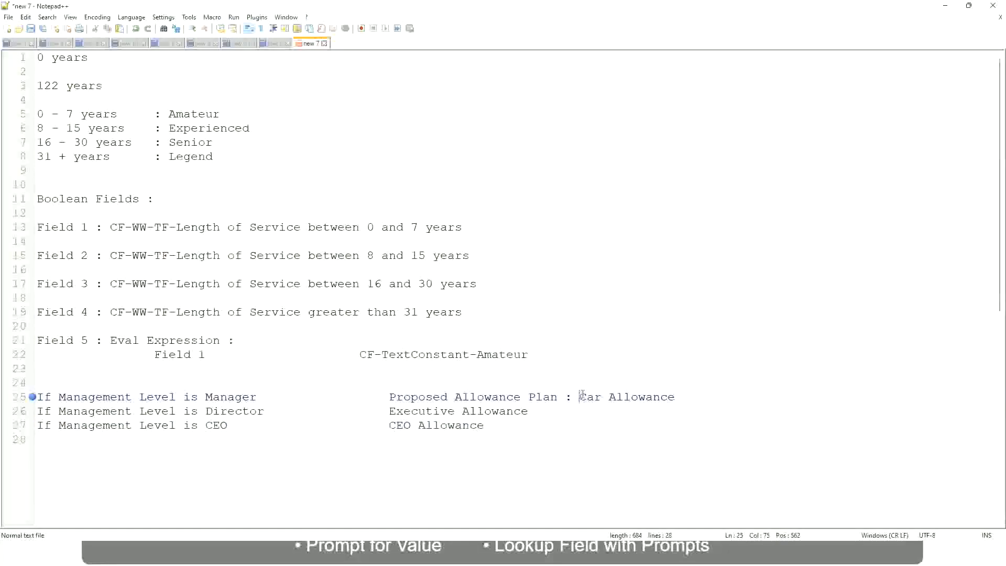
pyautogui.moveTo(580, 397); pyautogui.dragTo(677, 393)
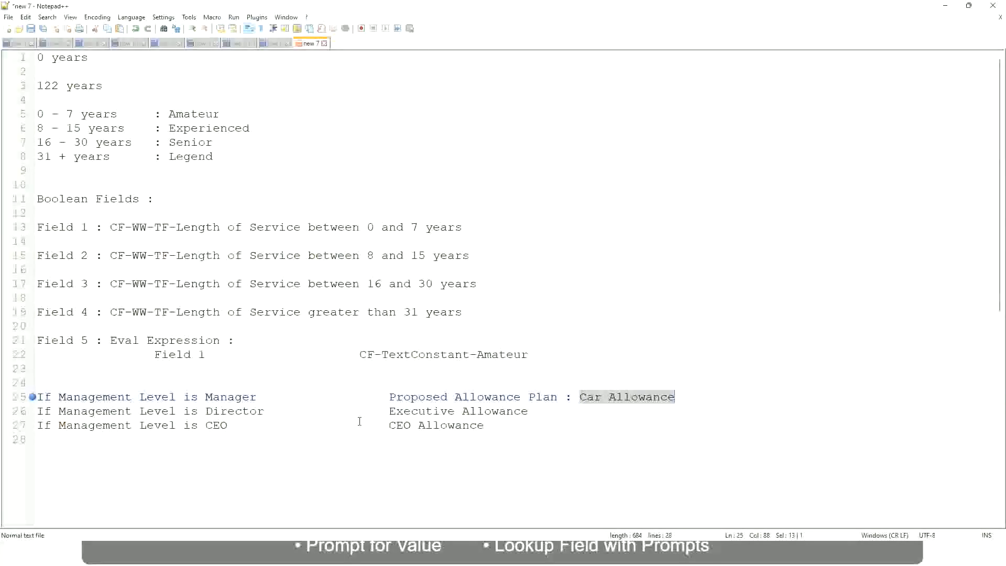
pyautogui.click(473, 400)
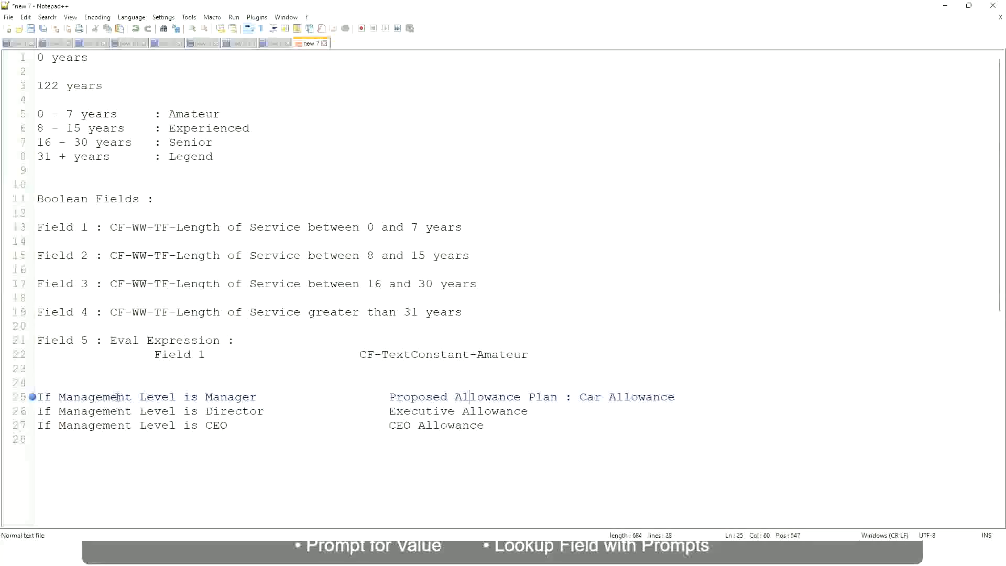
pyautogui.click(205, 397)
pyautogui.moveTo(390, 396); pyautogui.dragTo(690, 393)
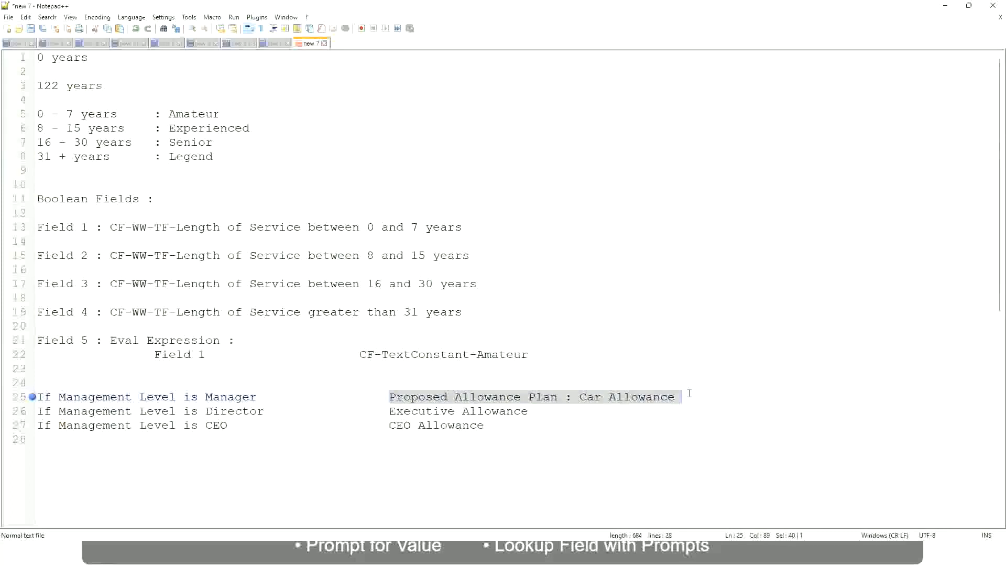
pyautogui.write('Managers')
pyautogui.press('BackSpace')
pyautogui.press('BackSpace')
pyautogui.press('BackSpace')
pyautogui.press('BackSpace')
pyautogui.press('BackSpace')
pyautogui.press('BackSpace')
pyautogui.press('BackSpace')
pyautogui.press('BackSpace')
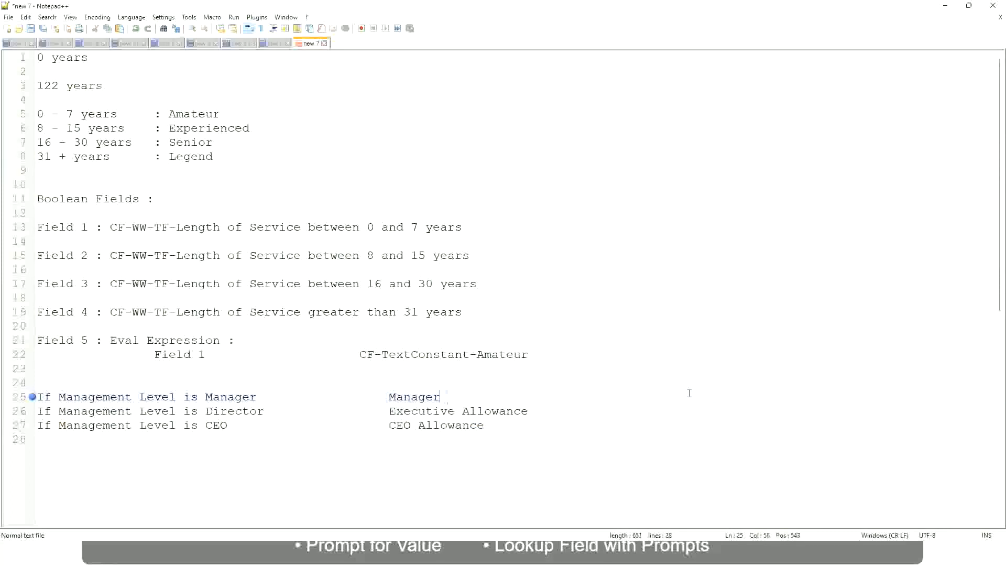
pyautogui.write('First Line Ma')
pyautogui.write('nager')
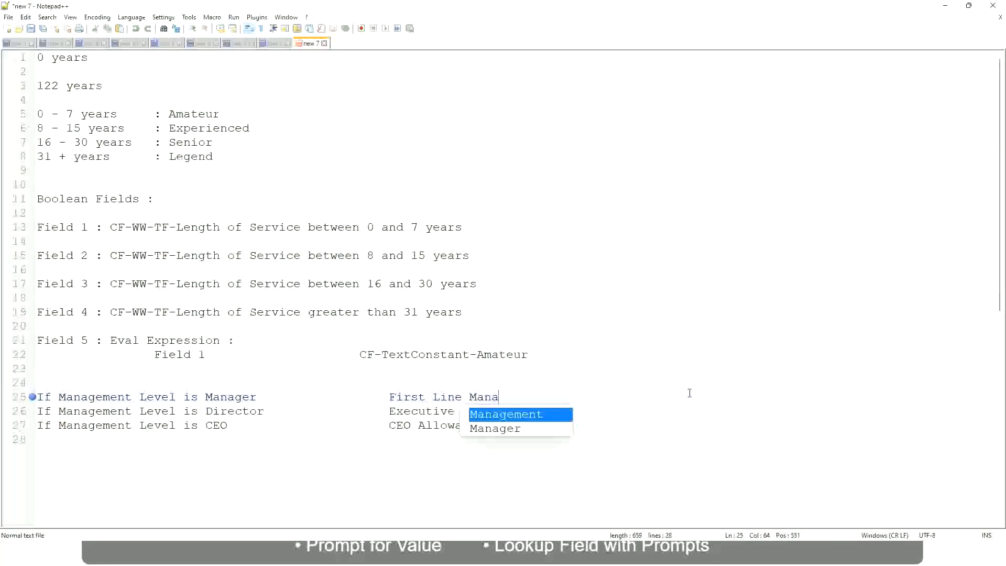
# - Insert "Name of the" before "First Line Manager" in the first line's result
pyautogui.press('Left')
pyautogui.press('Left')
pyautogui.press('Left')
pyautogui.press('Left')
pyautogui.press('Left')
pyautogui.press('Left')
pyautogui.press('Left')
pyautogui.press('Left')
pyautogui.press('Left')
pyautogui.press('Left')
pyautogui.press('Left')
pyautogui.press('Left')
pyautogui.press('Left')
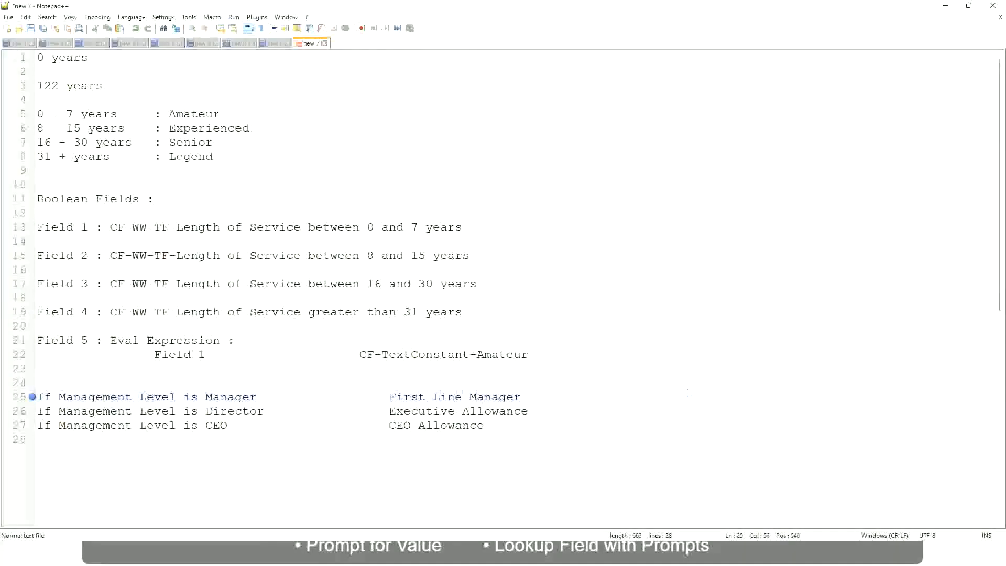
pyautogui.write('Name of the')
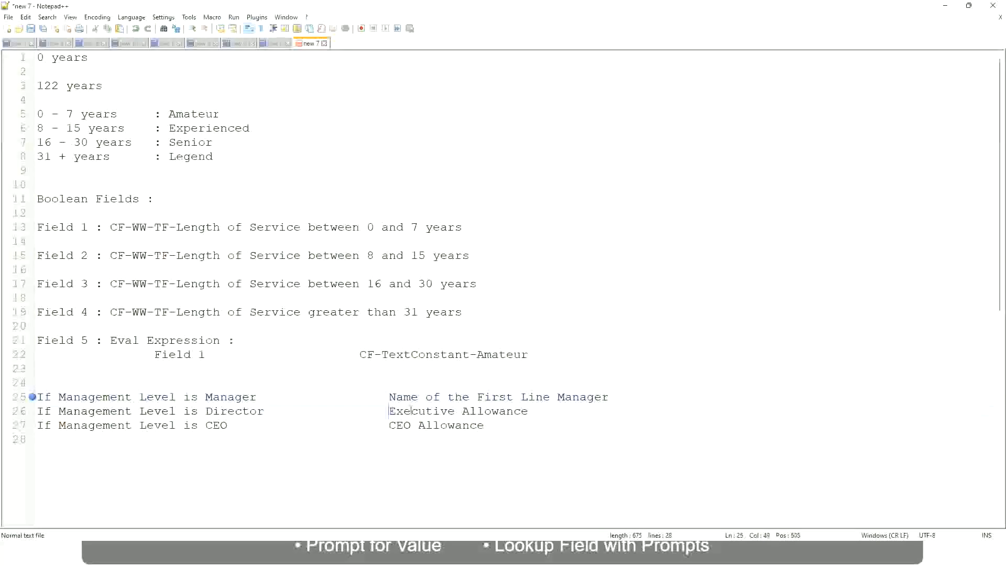
# - Replace the Director line's result text with "Name of"
pyautogui.moveTo(390, 411); pyautogui.dragTo(528, 411)
pyautogui.write('Name')
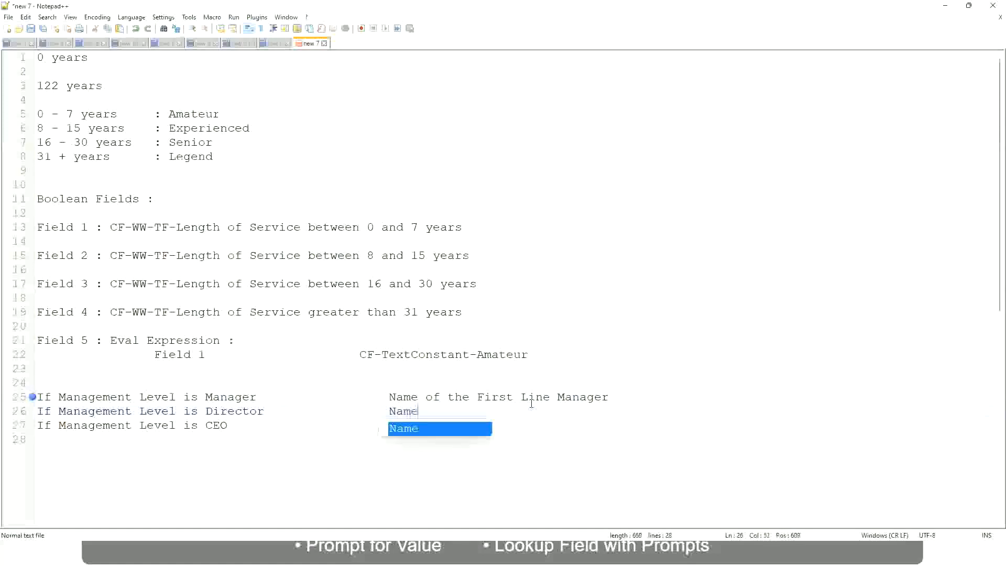
pyautogui.press('Escape')
pyautogui.write('of ')
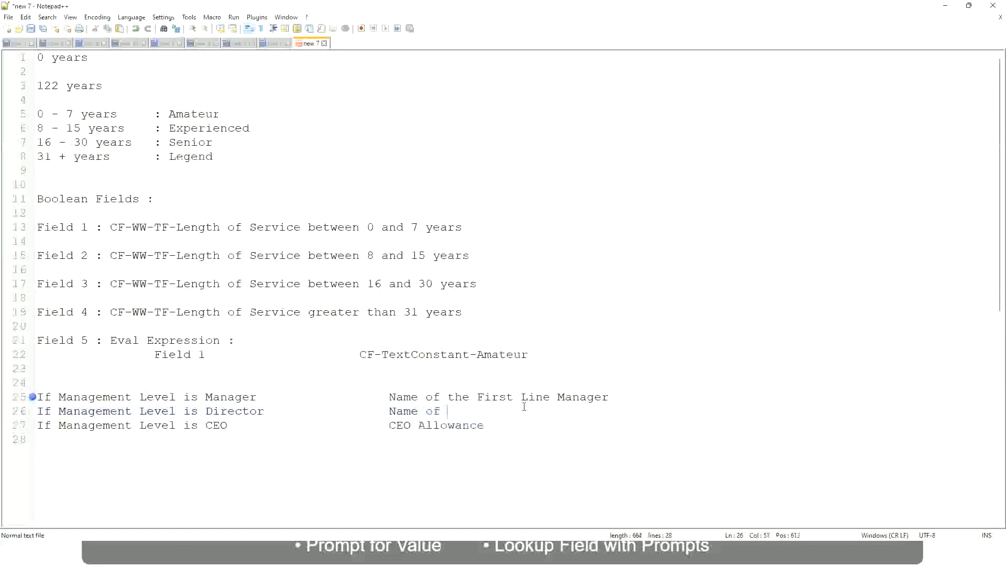
pyautogui.write('First')
pyautogui.press('BackSpace')
pyautogui.press('BackSpace')
pyautogui.press('BackSpace')
pyautogui.press('BackSpace')
pyautogui.press('BackSpace')
pyautogui.press('BackSpace')
# - Change "First" to "Second" in the Manager line's result and complete the Director line's result as "Name of Manager"
pyautogui.doubleClick(494, 397)
pyautogui.write('Second')
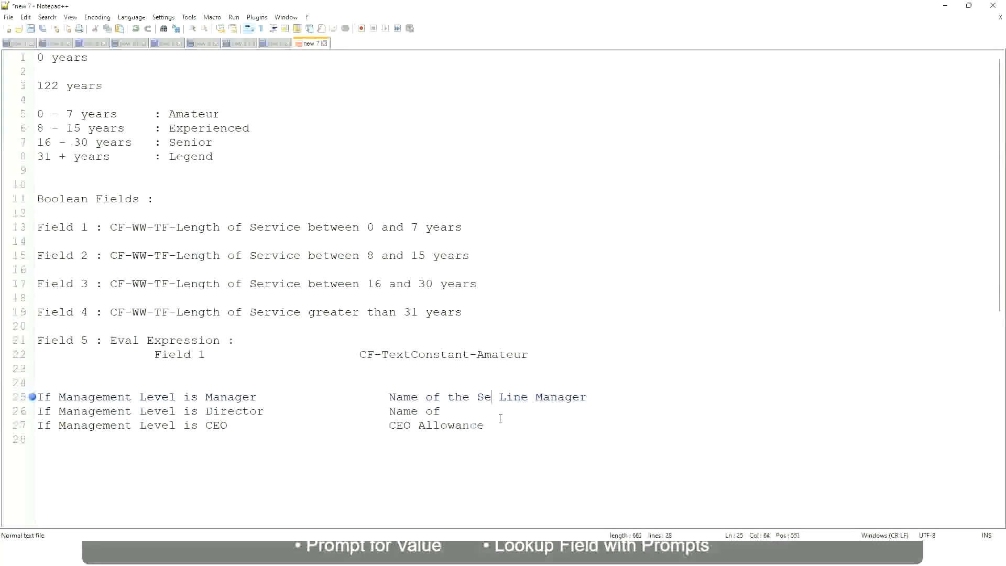
pyautogui.press('BackSpace')
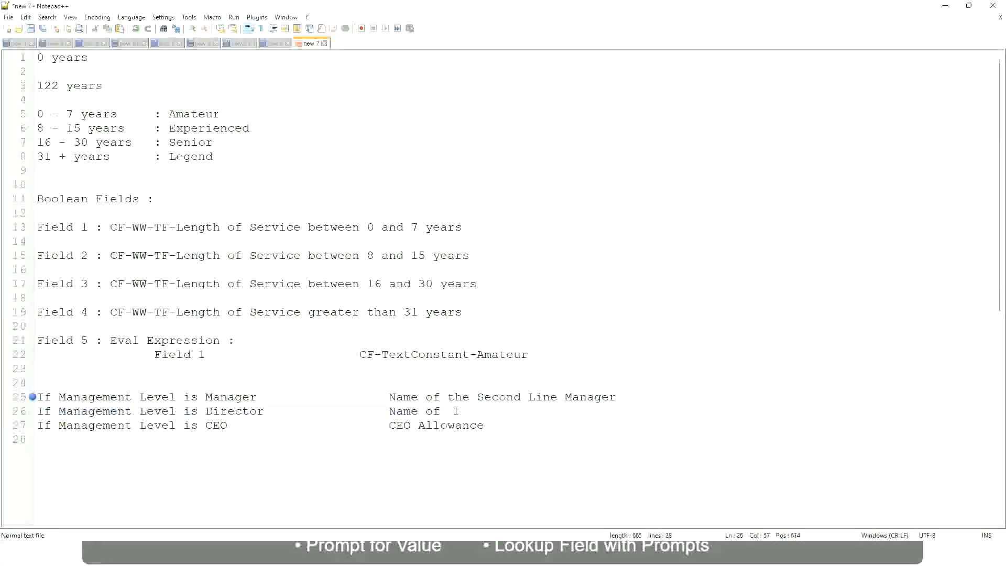
pyautogui.write('Manager')
# - Replace the CEO line's result with "name of CEO/Himself/Herself"
pyautogui.moveTo(388, 425); pyautogui.dragTo(498, 425)
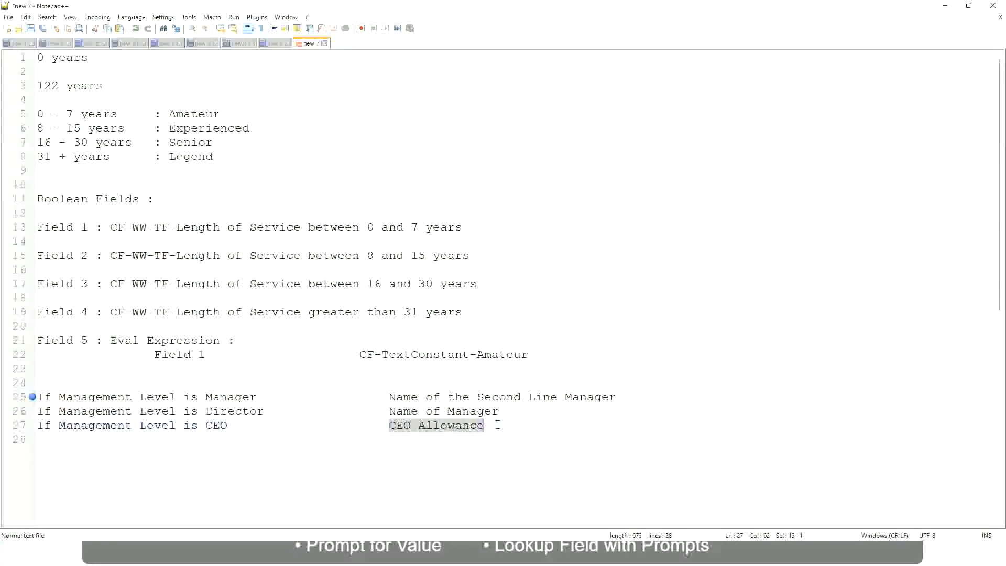
pyautogui.write('name of CEO ')
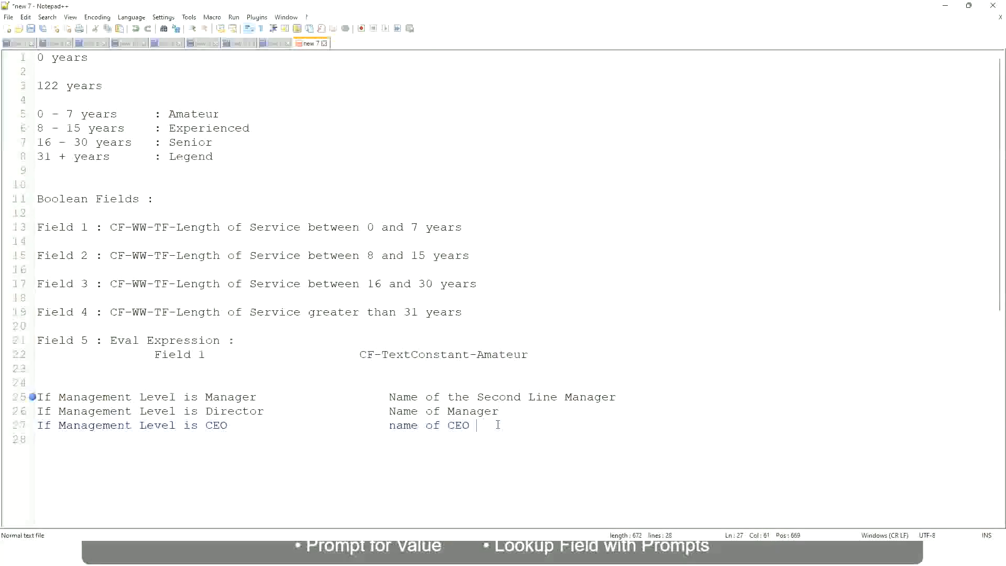
pyautogui.write('/Himself/Herself')
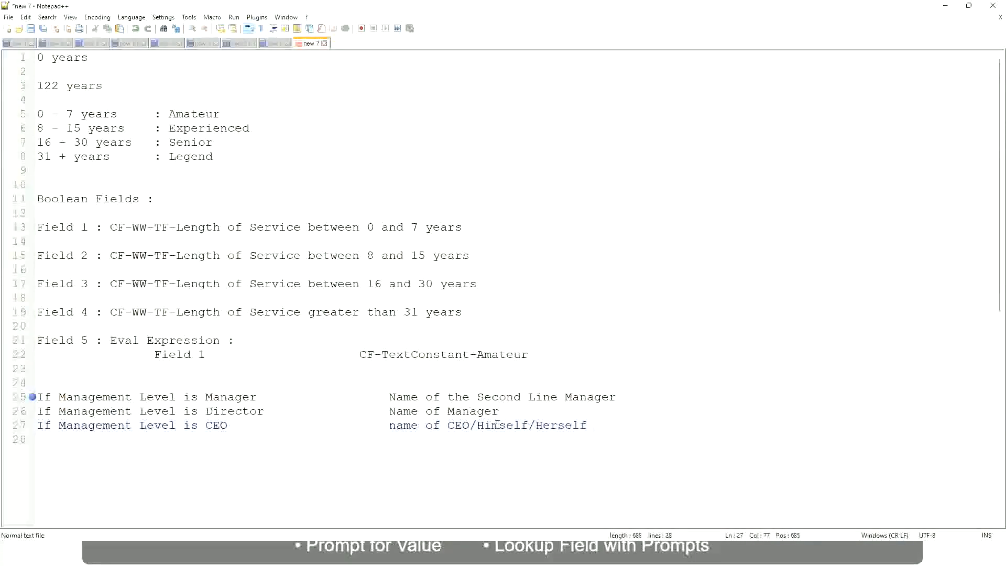
pyautogui.click(368, 431)
# - Review the three management level rule lines and their result texts
pyautogui.click(153, 398)
pyautogui.click(234, 397)
pyautogui.click(248, 411)
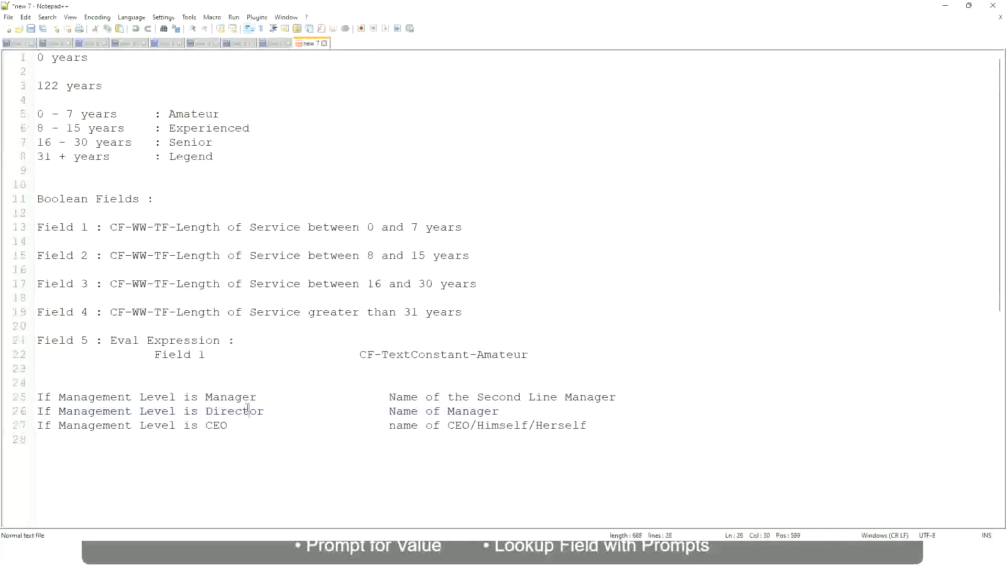
pyautogui.click(500, 411)
pyautogui.click(226, 412)
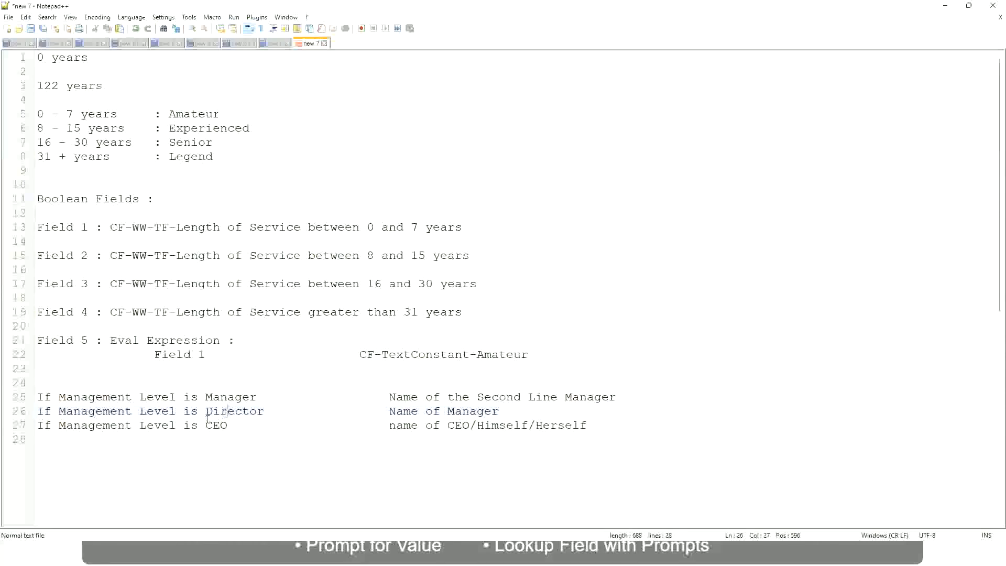
pyautogui.click(217, 426)
pyautogui.click(471, 426)
pyautogui.click(586, 425)
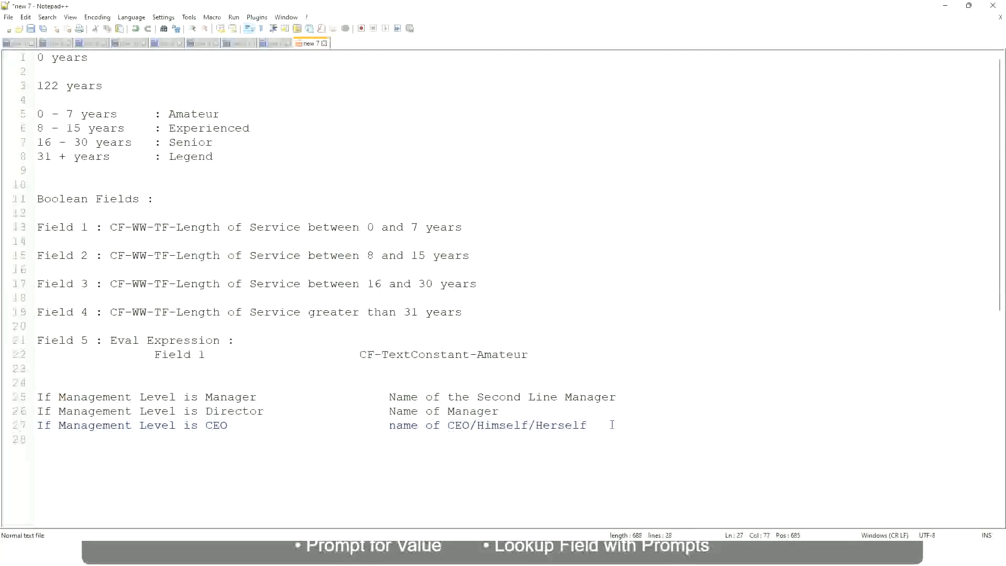
pyautogui.moveTo(608, 425); pyautogui.dragTo(18, 403)
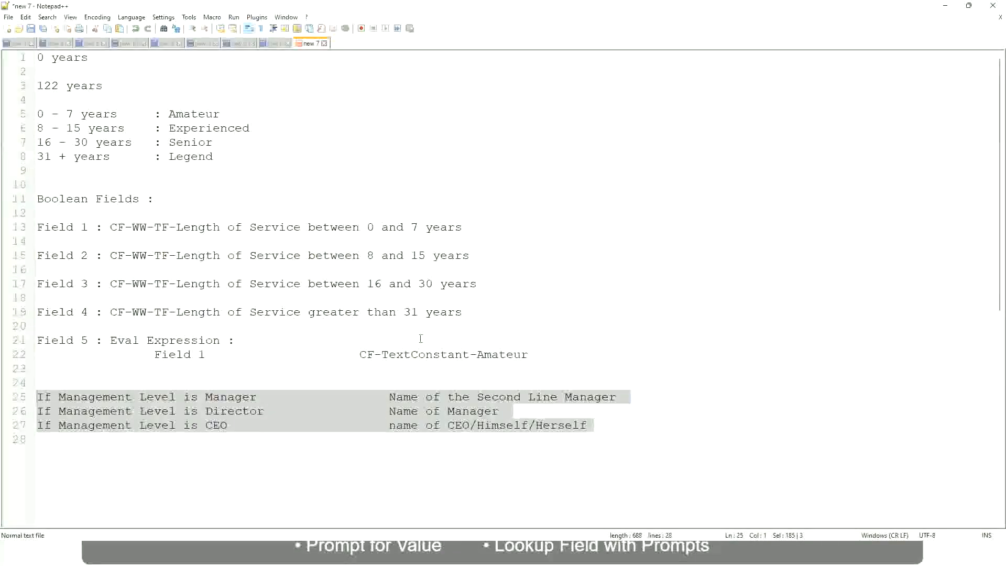
pyautogui.click(425, 397)
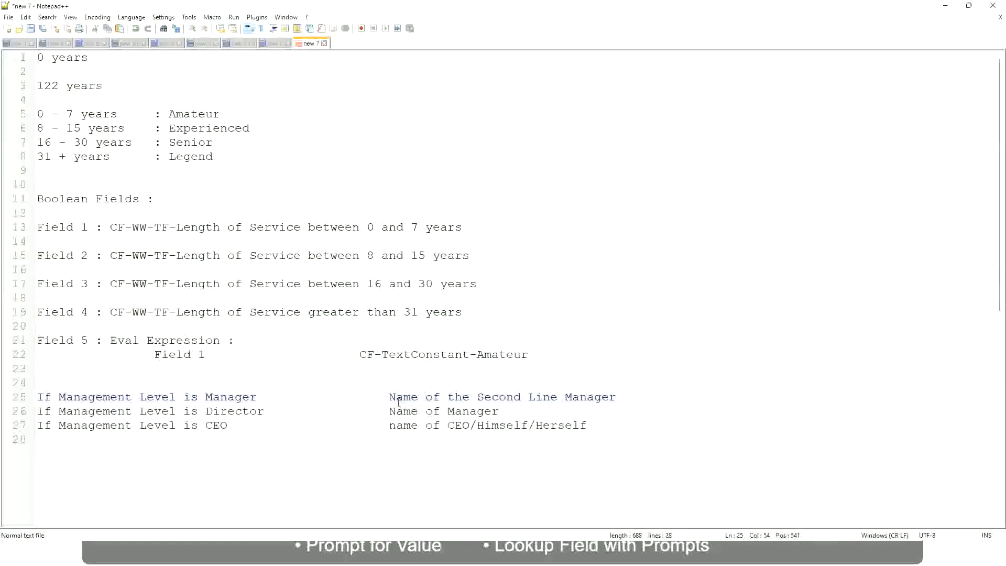
pyautogui.moveTo(388, 396); pyautogui.dragTo(619, 397)
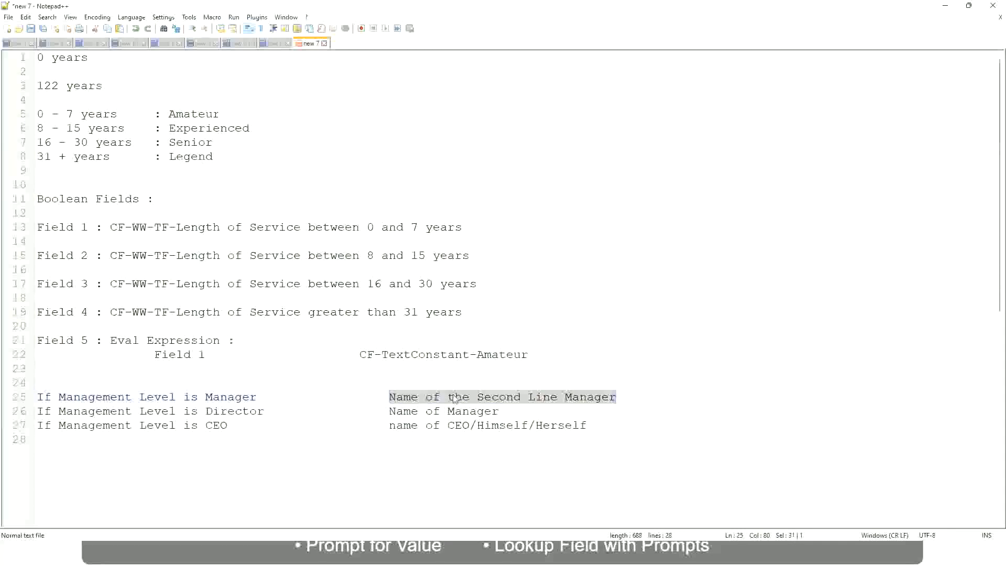
pyautogui.click(468, 398)
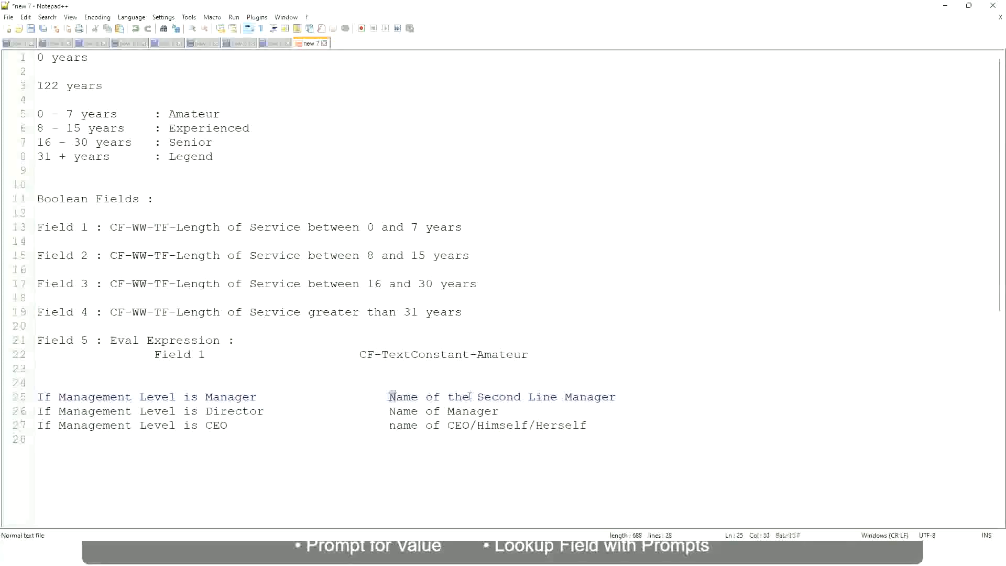
pyautogui.moveTo(388, 397); pyautogui.dragTo(619, 397)
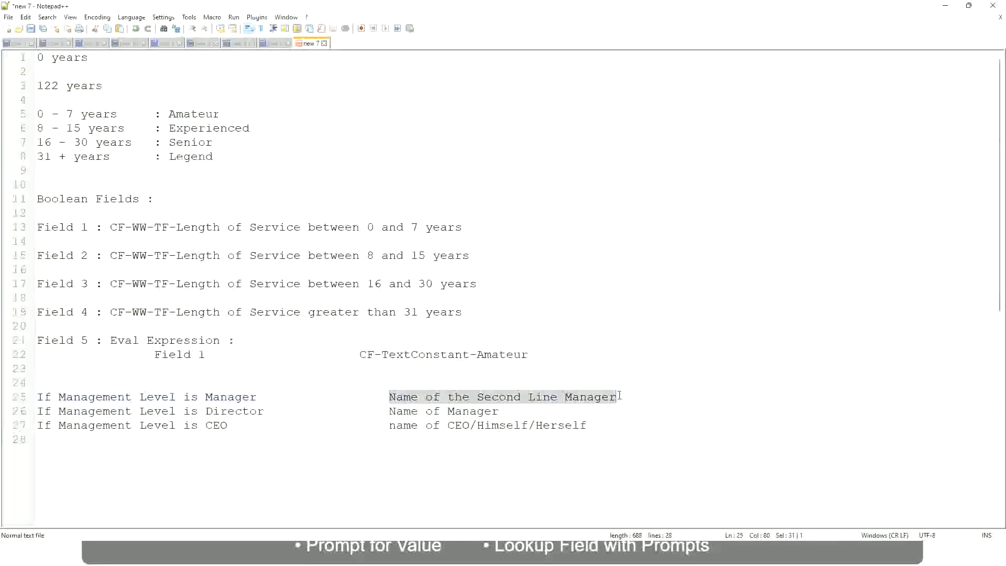
pyautogui.click(515, 398)
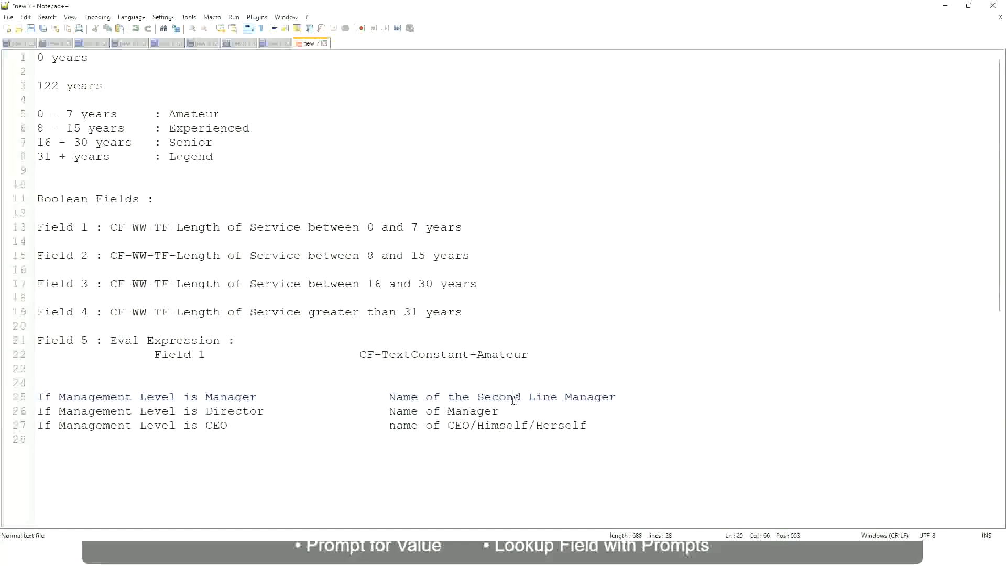
pyautogui.click(262, 397)
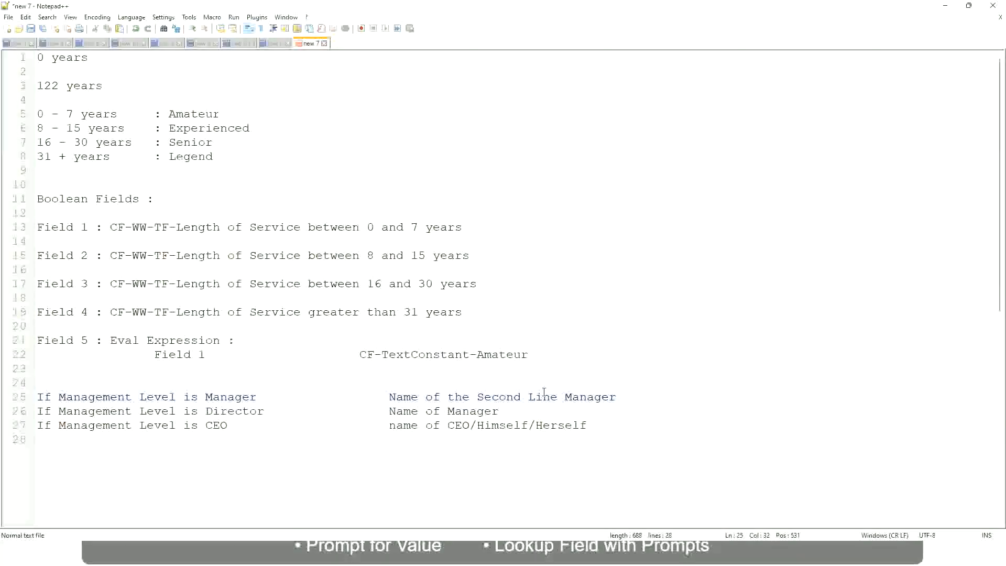
pyautogui.click(515, 395)
pyautogui.moveTo(550, 397); pyautogui.dragTo(557, 397)
pyautogui.click(632, 394)
pyautogui.click(594, 388)
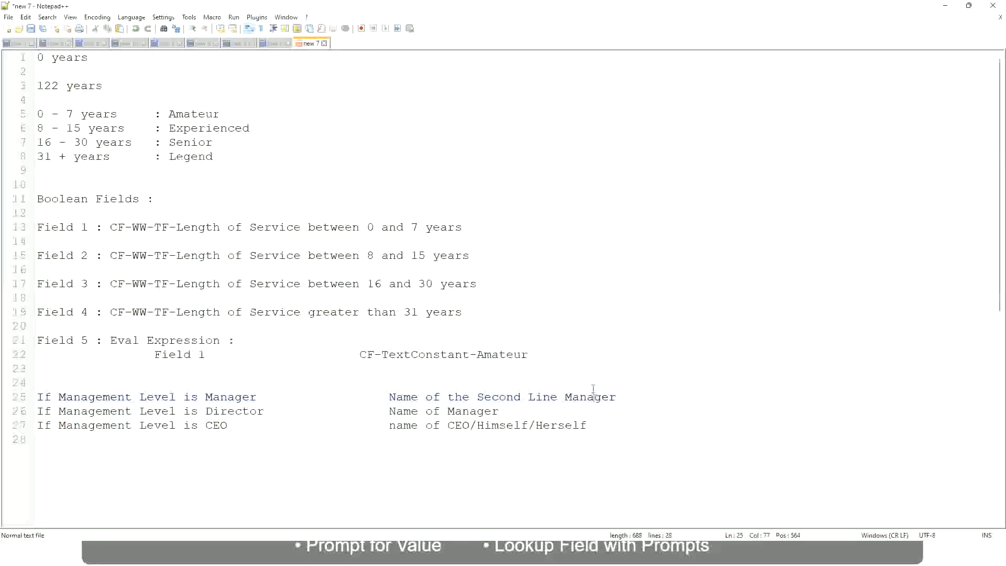
# - Review the experience band labels alongside the management level rules
pyautogui.doubleClick(192, 114)
pyautogui.doubleClick(203, 128)
pyautogui.doubleClick(191, 142)
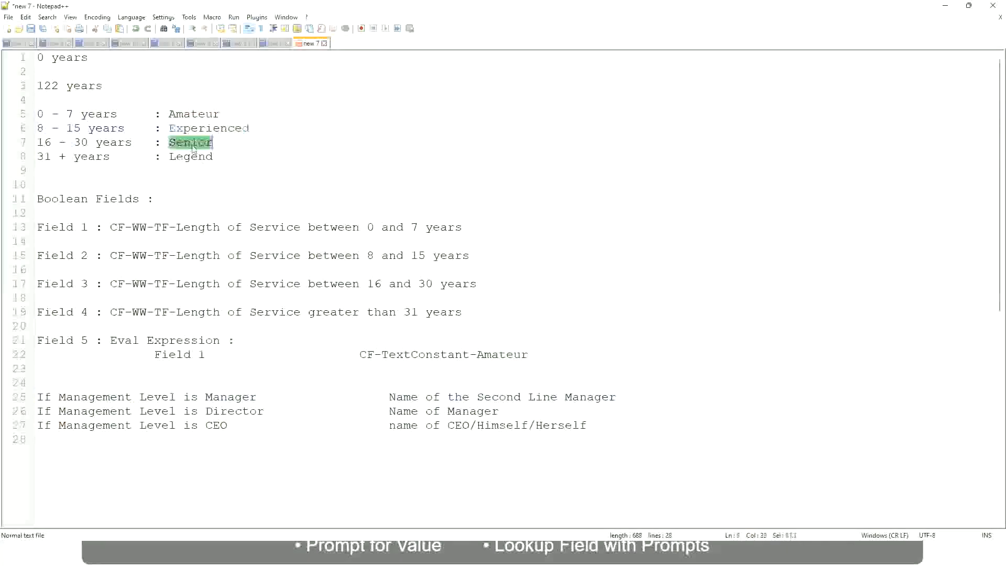
pyautogui.click(191, 156)
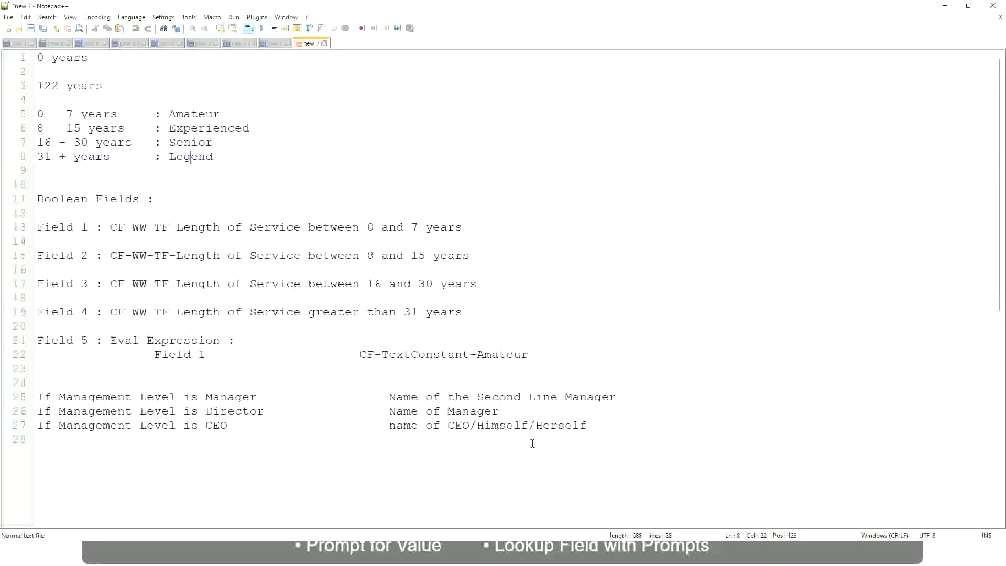
pyautogui.click(513, 425)
pyautogui.click(468, 411)
pyautogui.click(484, 397)
pyautogui.click(273, 417)
# - Switch to Workday and copy the name of the saved CF-WW-LRB-Identify Experience Bands from years of Service calculated field
pyautogui.hotkey('alt', 'Tab')
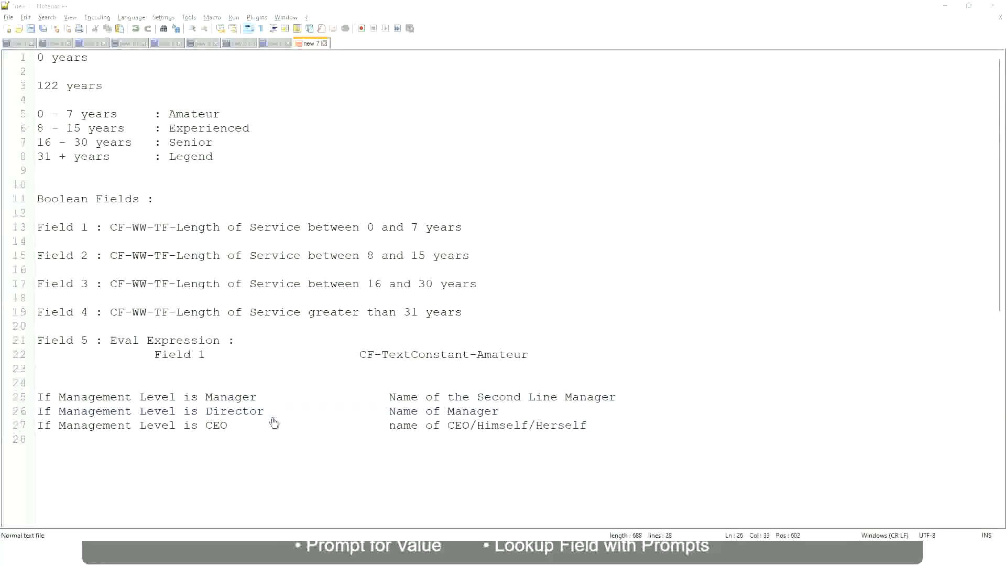
pyautogui.scroll(-4, 373, 179)
pyautogui.scroll(4, 390, 201)
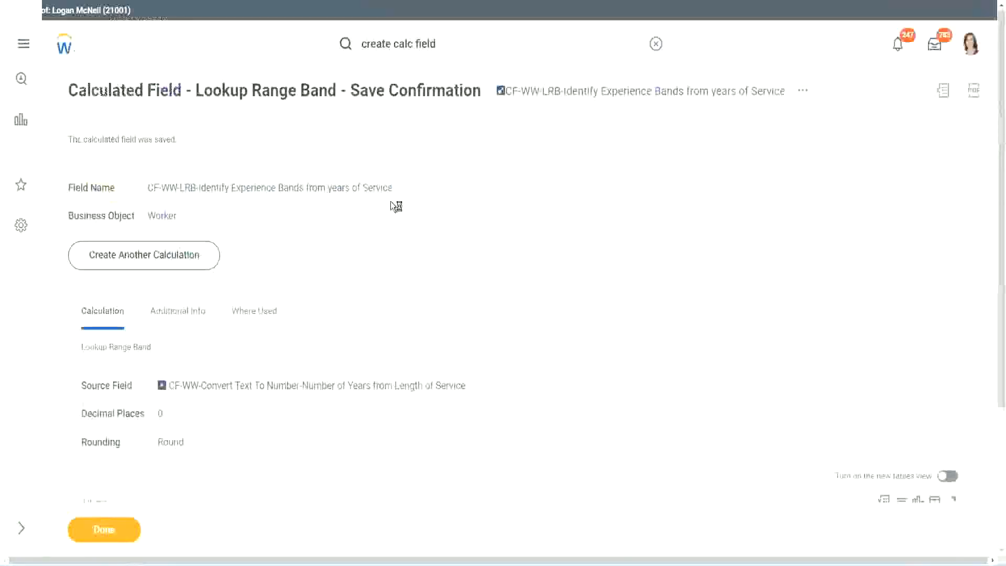
pyautogui.rightClick(591, 99)
pyautogui.click(623, 157)
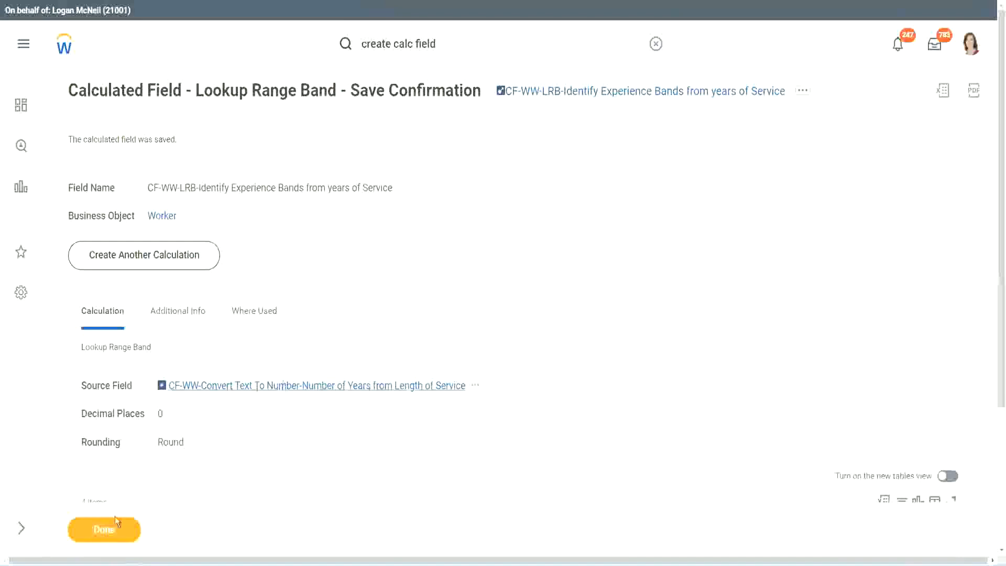
# - Finish the save confirmation and open the WW Employee Details custom report for editing
pyautogui.click(99, 533)
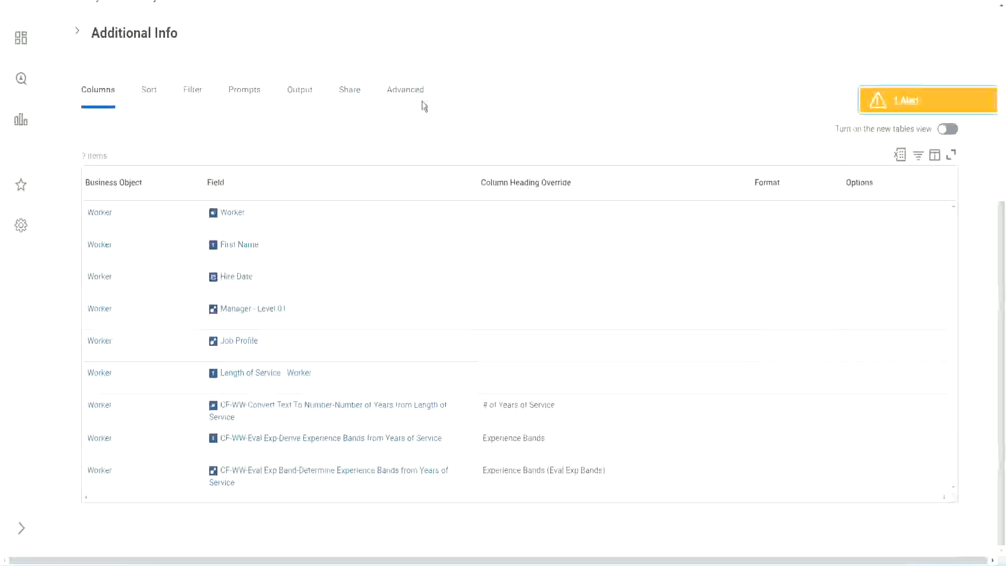
pyautogui.scroll(6, 435, 118)
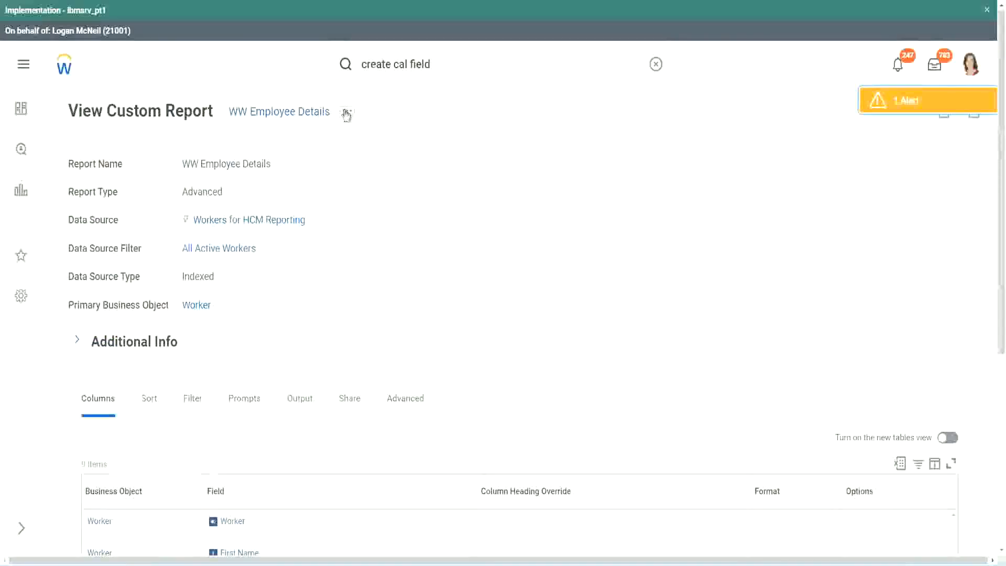
pyautogui.click(346, 114)
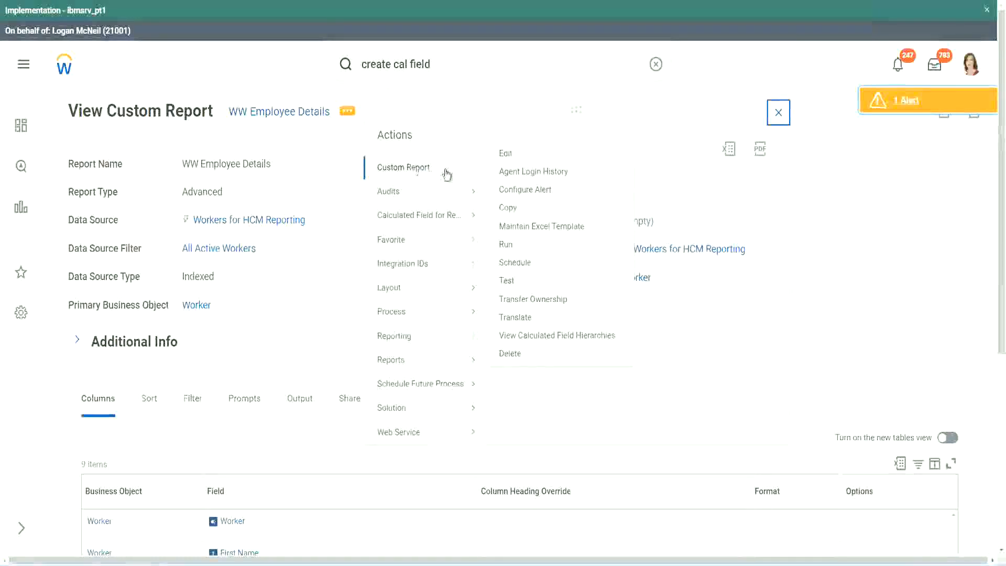
pyautogui.click(509, 153)
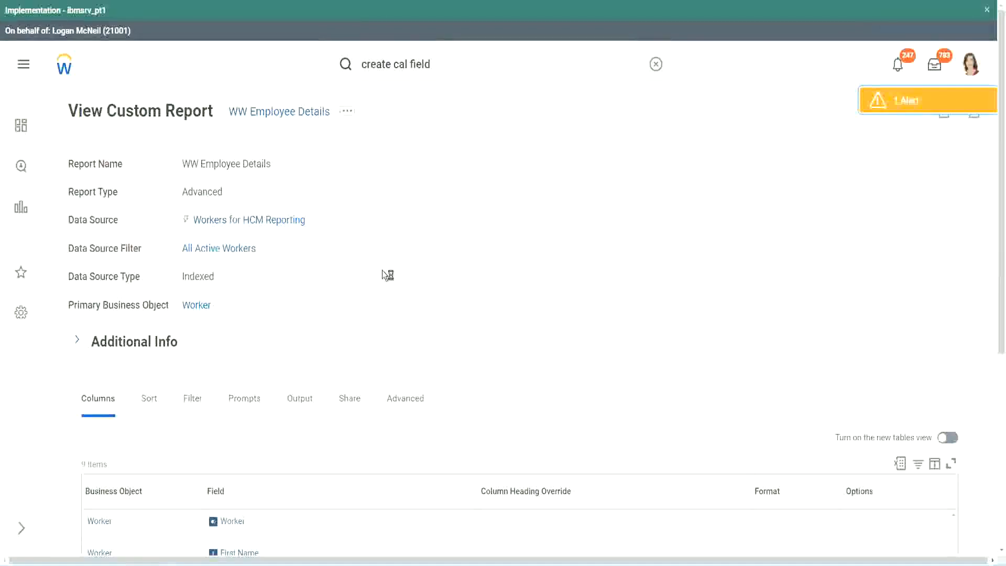
# - Add a new column row and select the CF-WW-LRB-Identify Experience Bands from years of Service field by pasting its name
pyautogui.scroll(-5, 383, 272)
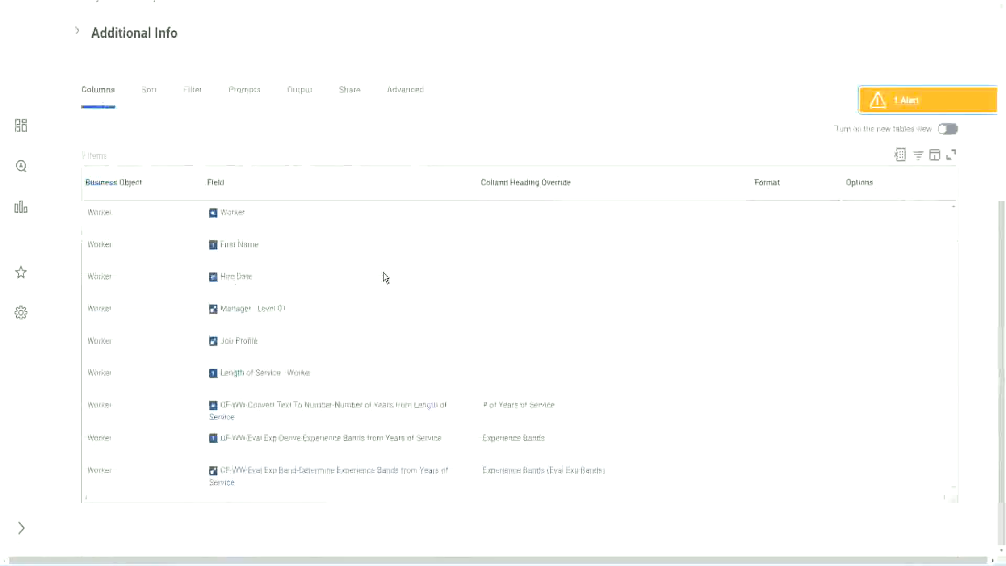
pyautogui.scroll(-7, 377, 292)
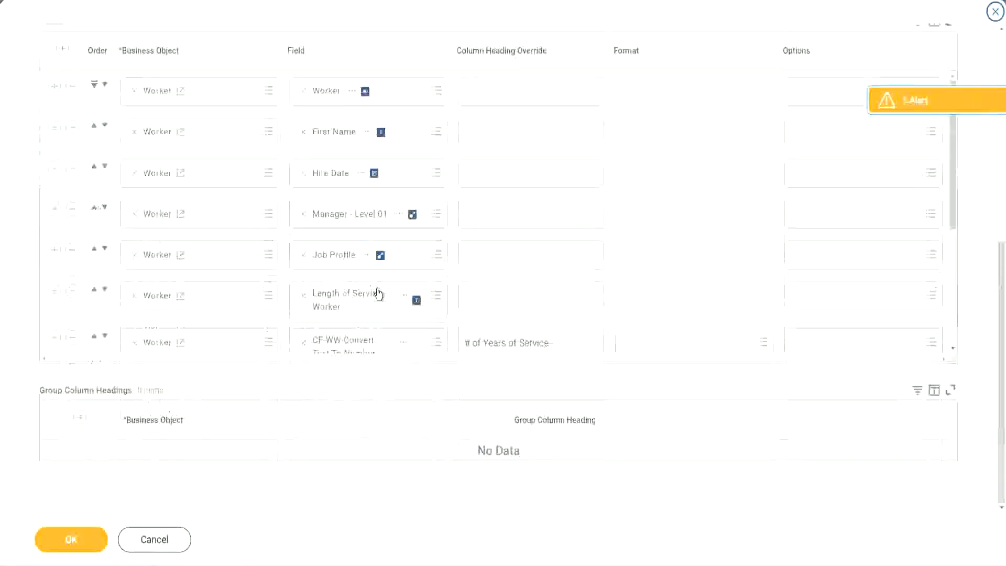
pyautogui.scroll(-4, 178, 325)
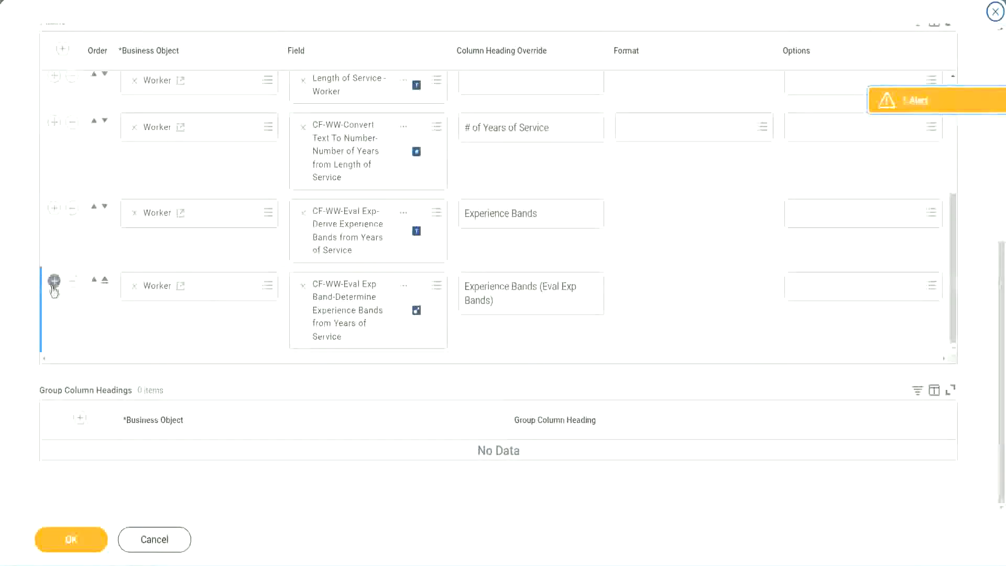
pyautogui.click(54, 282)
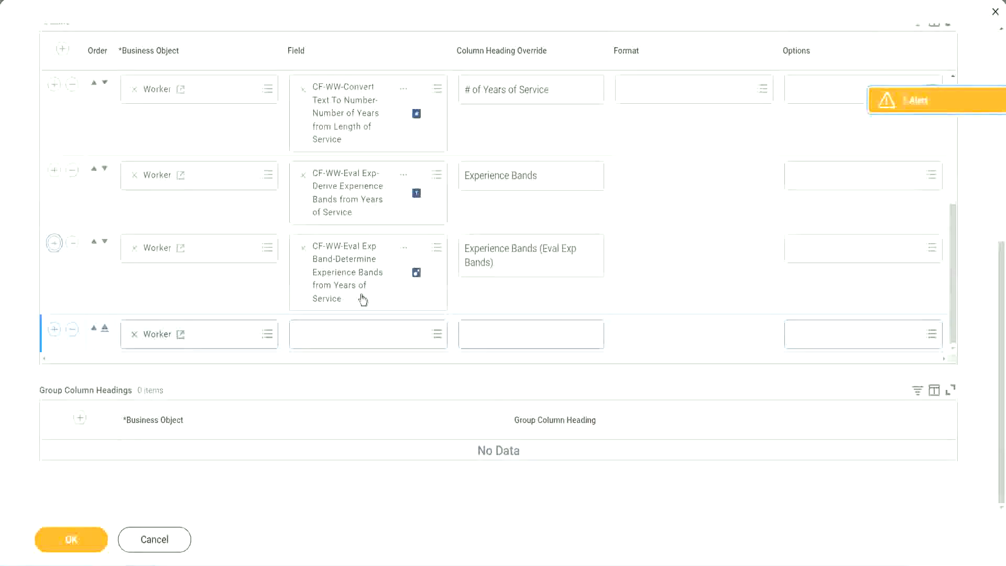
pyautogui.click(342, 334)
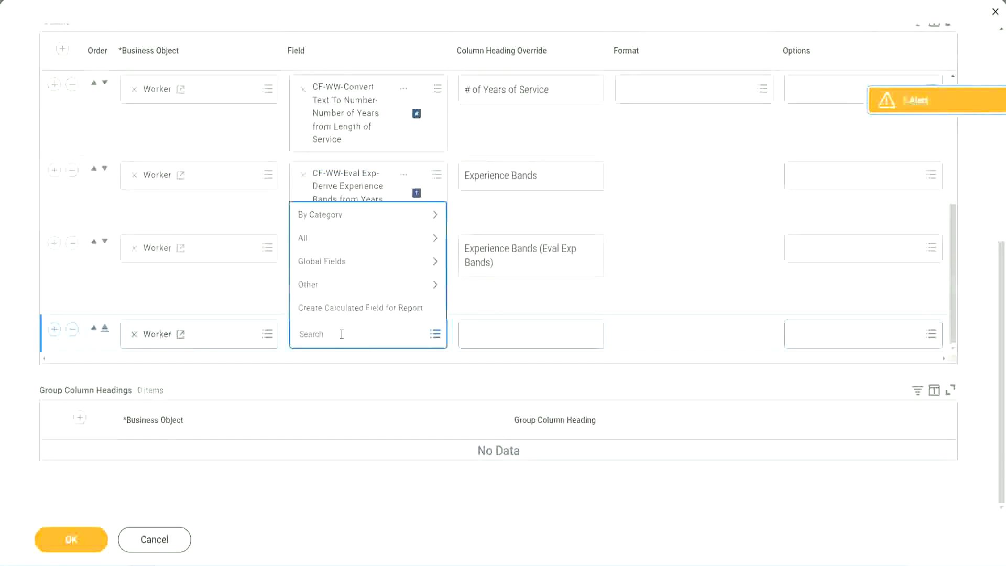
pyautogui.hotkey('ctrl', 'v')
pyautogui.press('Return')
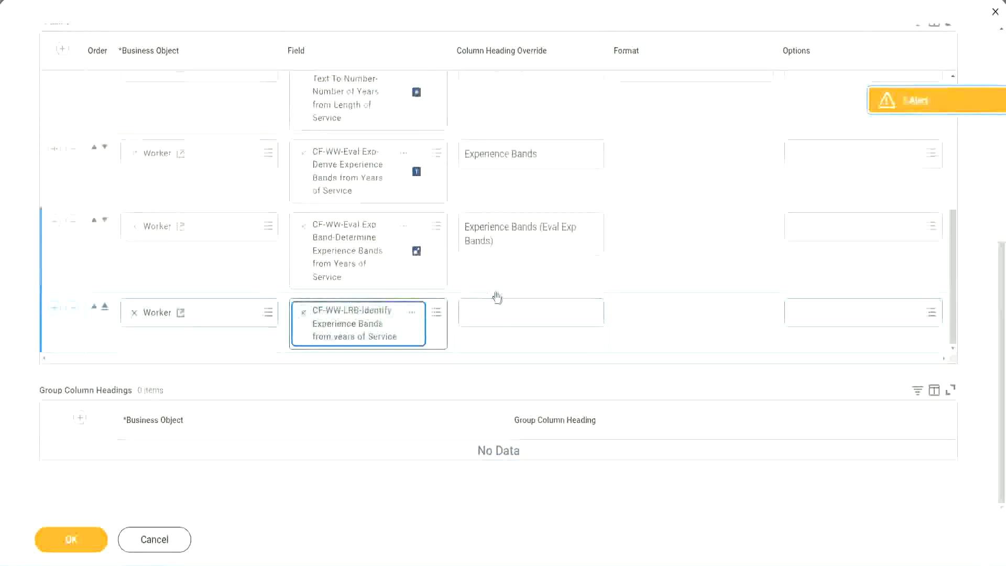
# - Set the new column's heading override to "Experience Bands (LRB)" and save the report definition
pyautogui.click(502, 306)
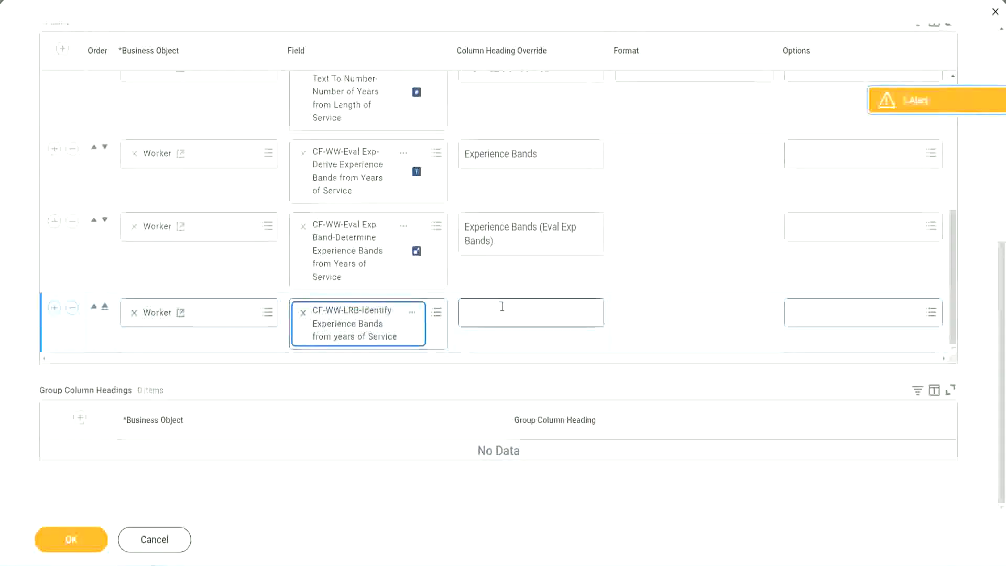
pyautogui.write('Ex')
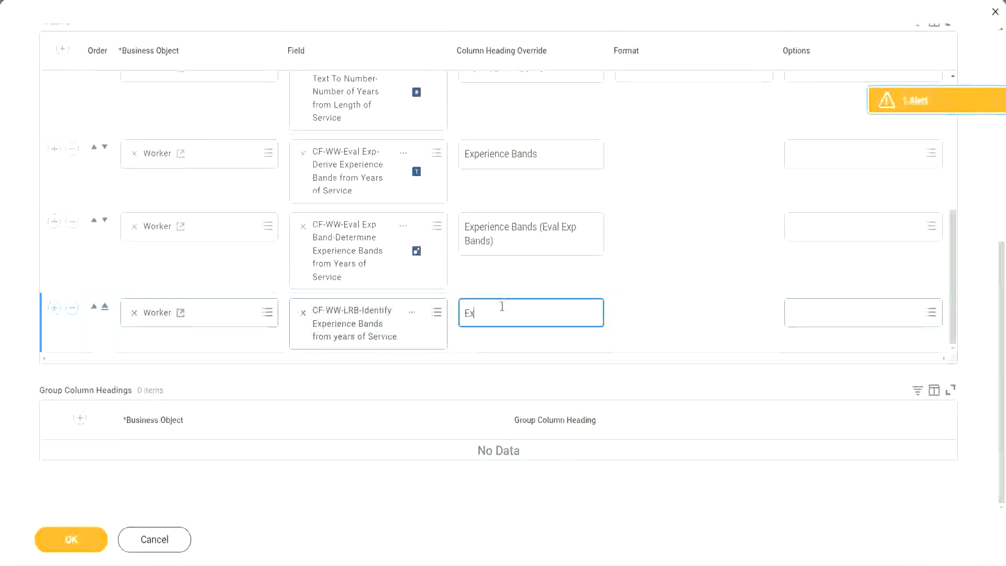
pyautogui.write('perienc')
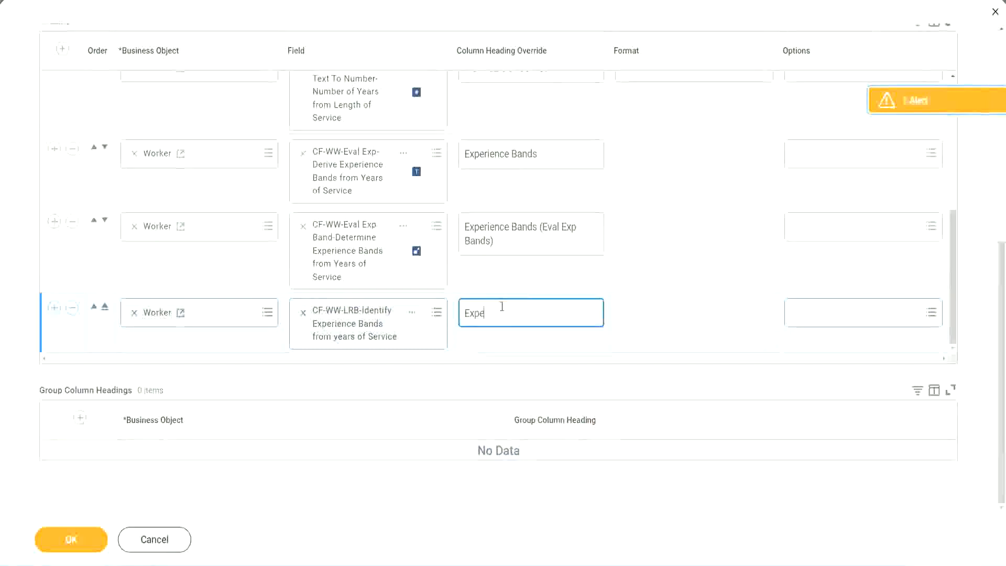
pyautogui.press('BackSpace')
pyautogui.press('BackSpace')
pyautogui.press('BackSpace')
pyautogui.press('BackSpace')
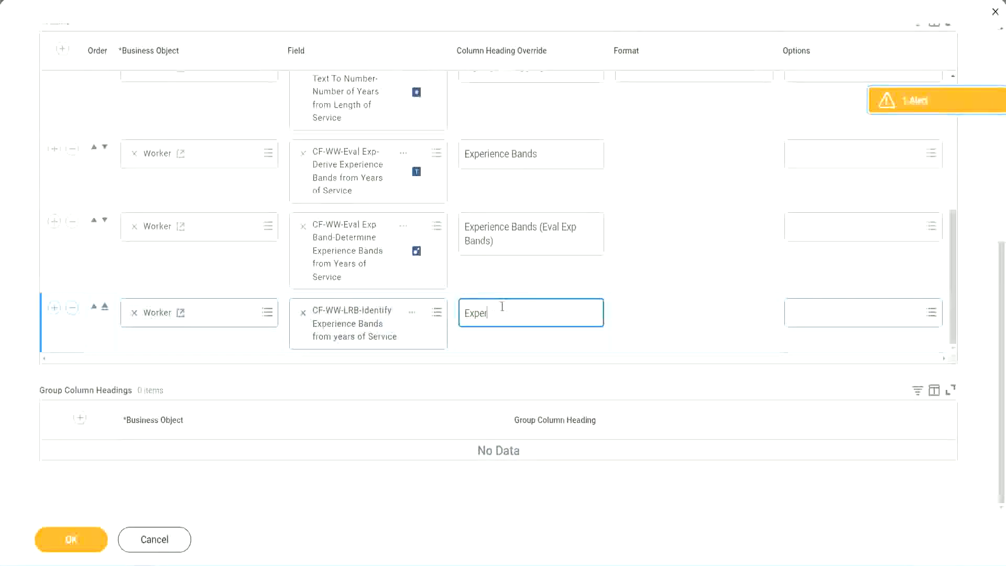
pyautogui.write('ience Bands (LRB)')
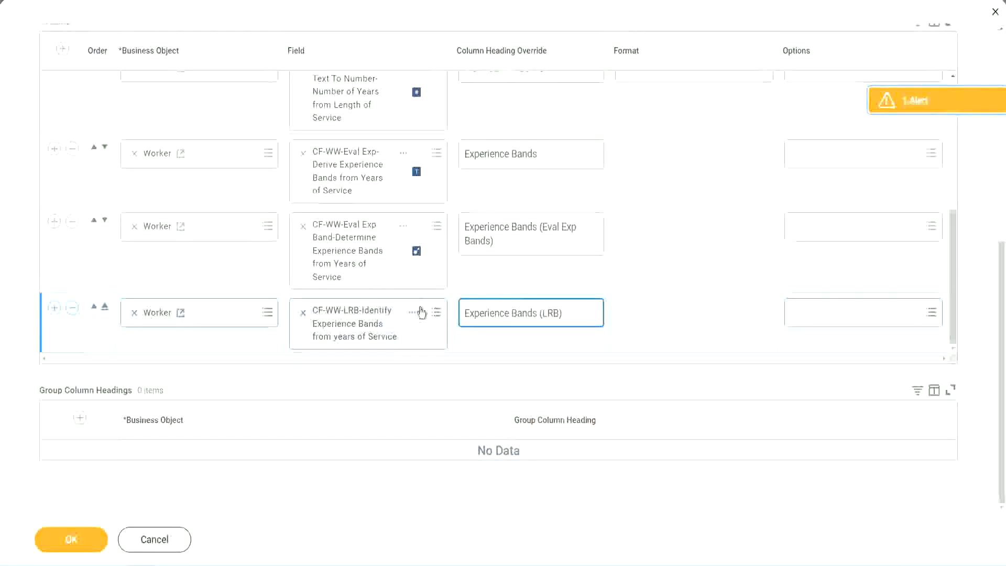
pyautogui.click(89, 550)
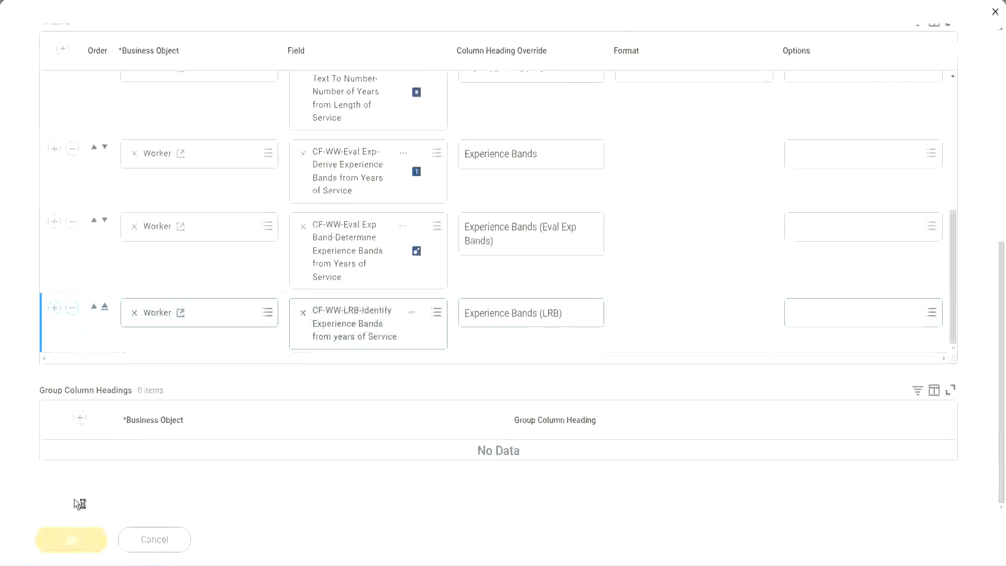
# - Run the WW Employee Details report with empty prompts and review the new Experience Bands (LRB) column's values
pyautogui.click(100, 531)
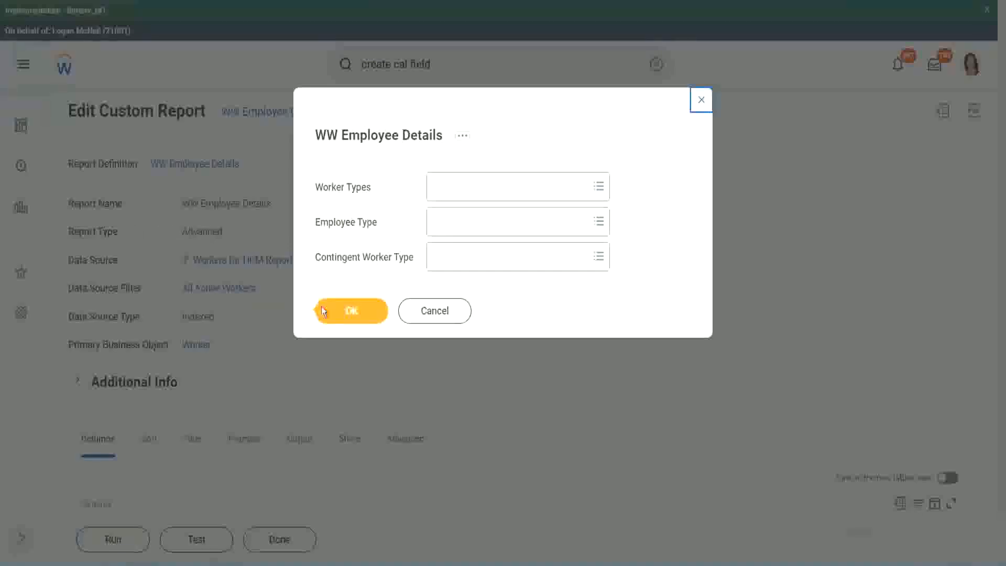
pyautogui.click(357, 313)
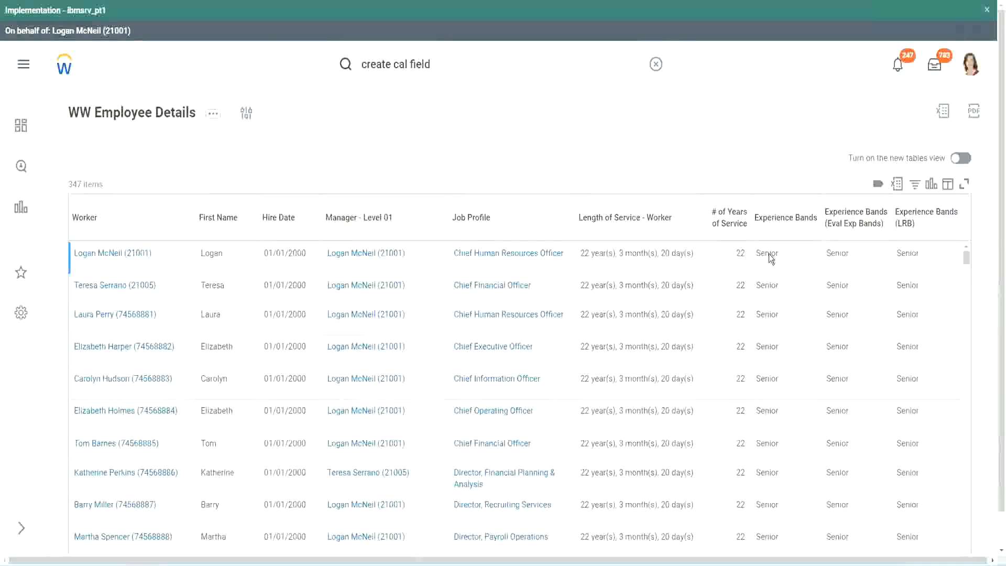
pyautogui.doubleClick(770, 253)
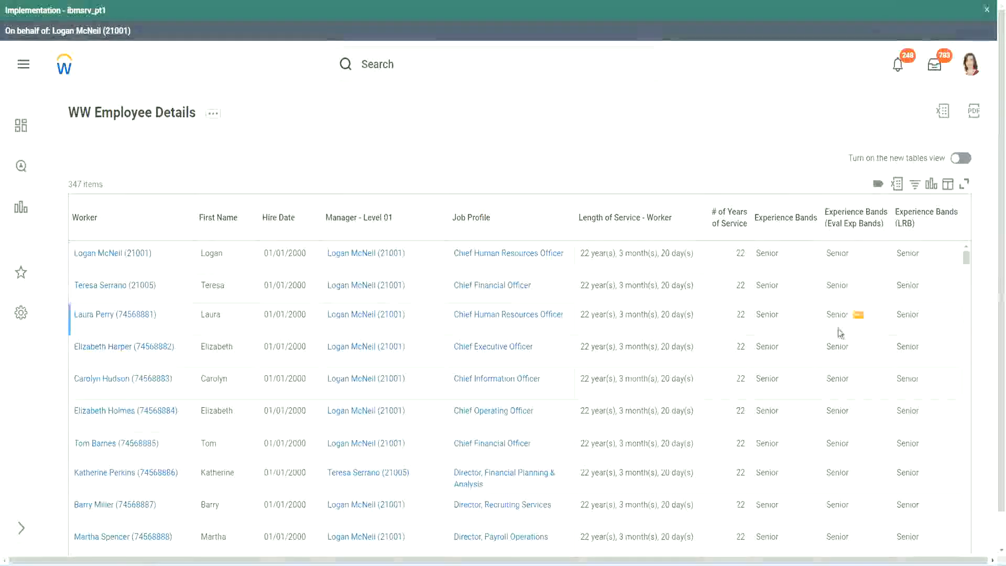
pyautogui.scroll(-10, 837, 329)
pyautogui.scroll(-3, 833, 358)
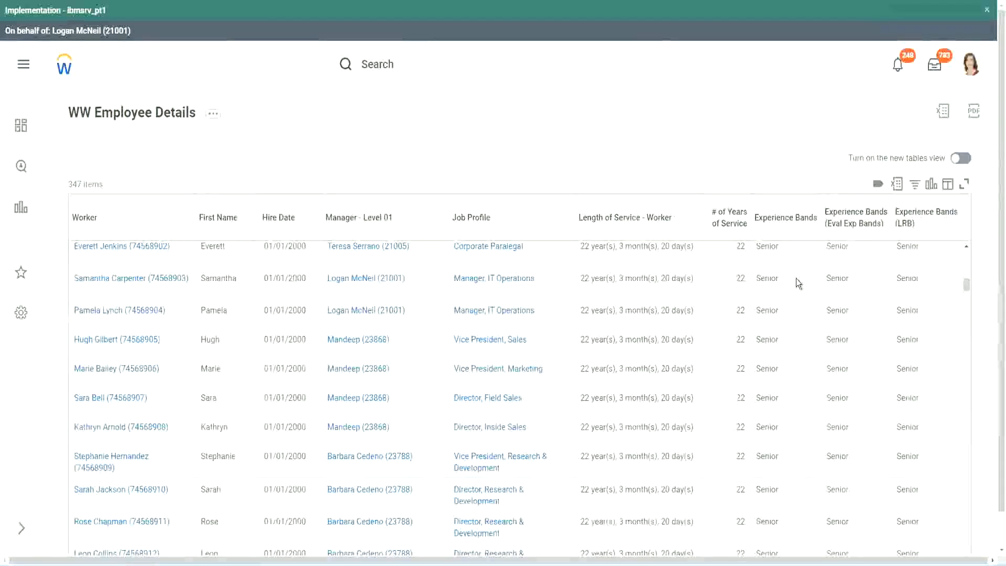
pyautogui.scroll(-3, 791, 430)
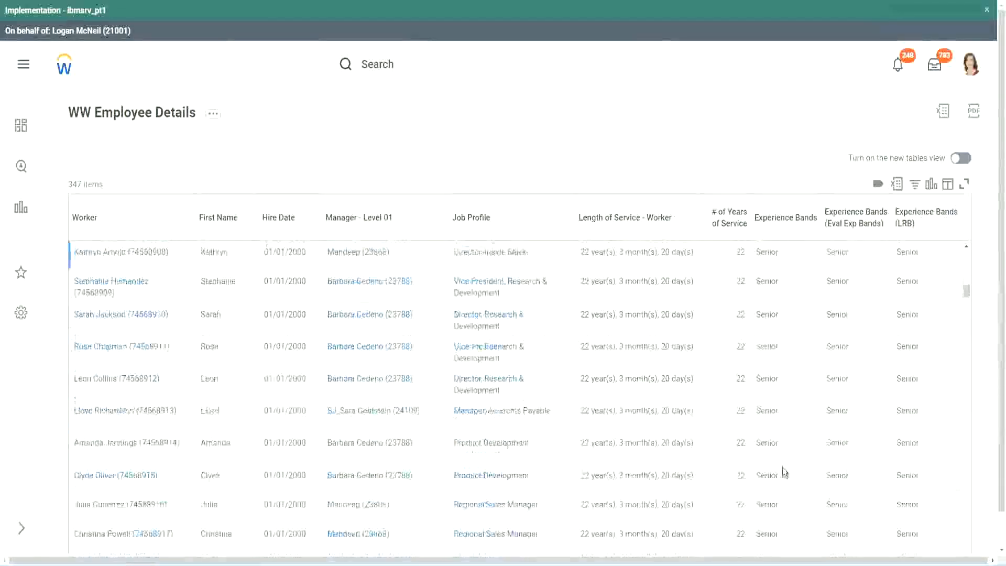
pyautogui.scroll(-1, 788, 375)
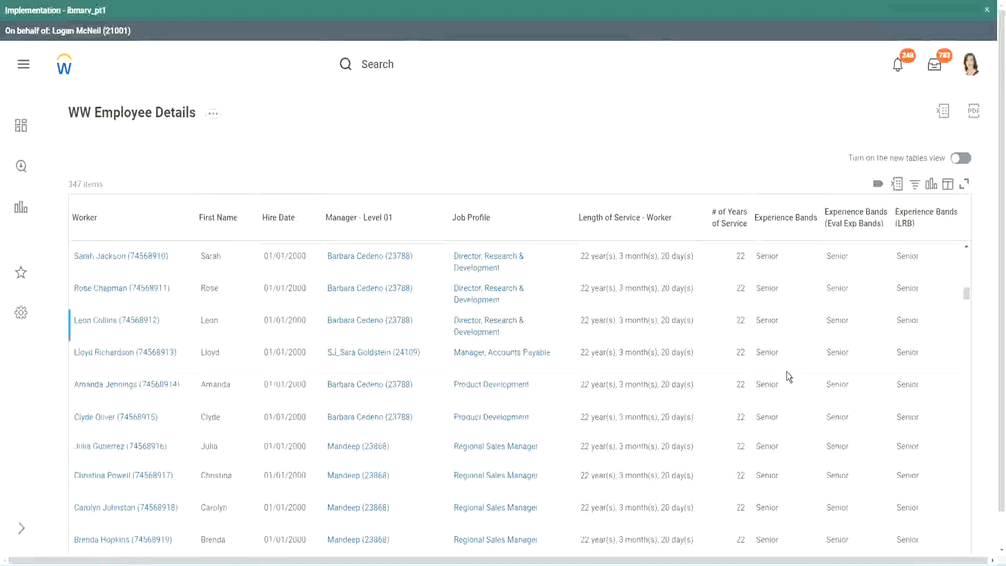